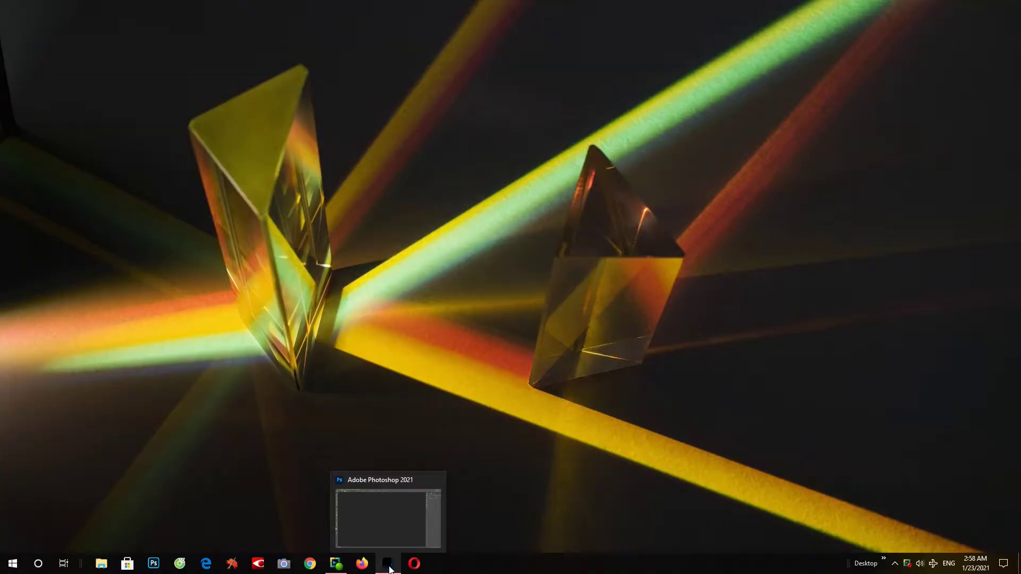
Step: Bring the empty Photoshop window to the front from the taskbar
{"action": "left_click", "coordinate": [388, 564]}
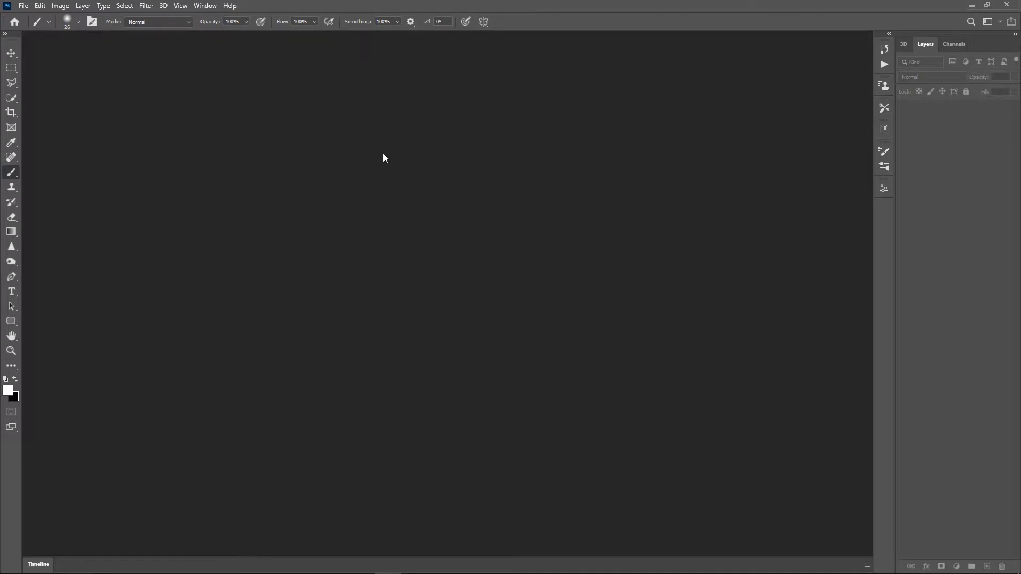
Step: Open the portrait photo 2.jpg from the Desktop
{"action": "left_click", "coordinate": [23, 5]}
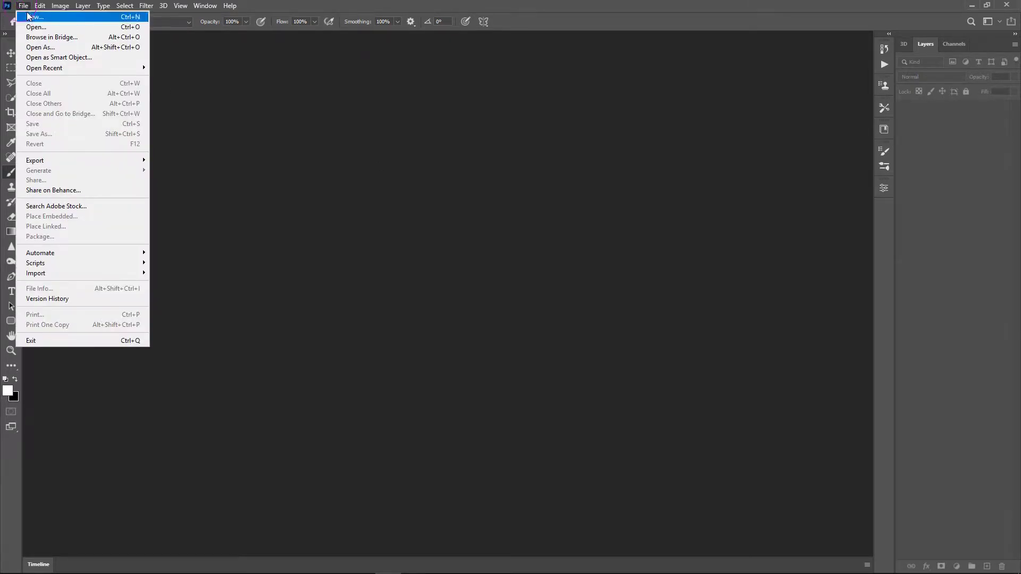
{"action": "left_click", "coordinate": [30, 26]}
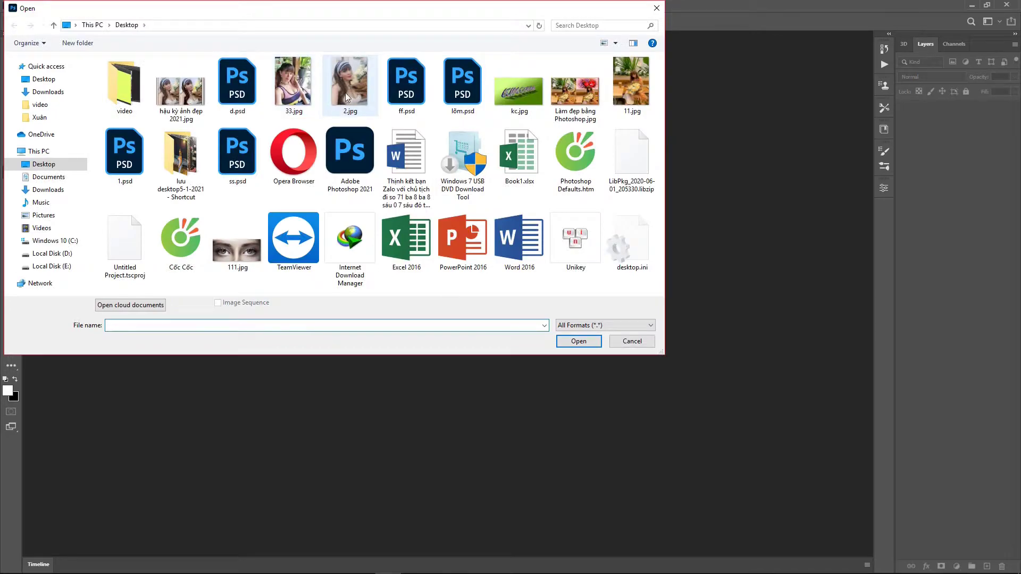
{"action": "left_click", "coordinate": [346, 92]}
{"action": "left_click", "coordinate": [583, 349]}
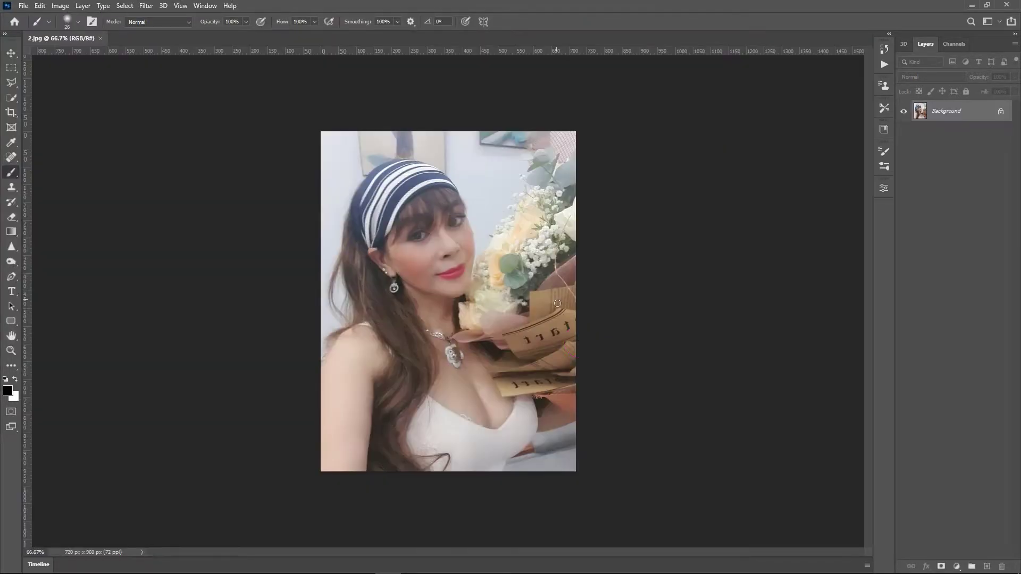
Step: Fit the photo on screen with the Zoom tool and select the Background layer
{"action": "left_click", "coordinate": [11, 351]}
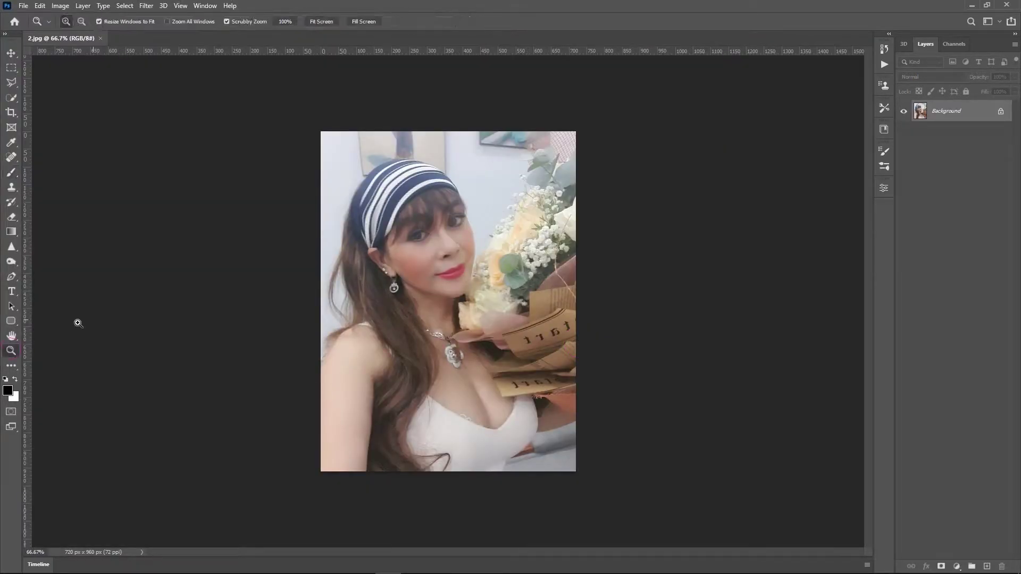
{"action": "right_click", "coordinate": [431, 271]}
{"action": "left_click", "coordinate": [456, 278]}
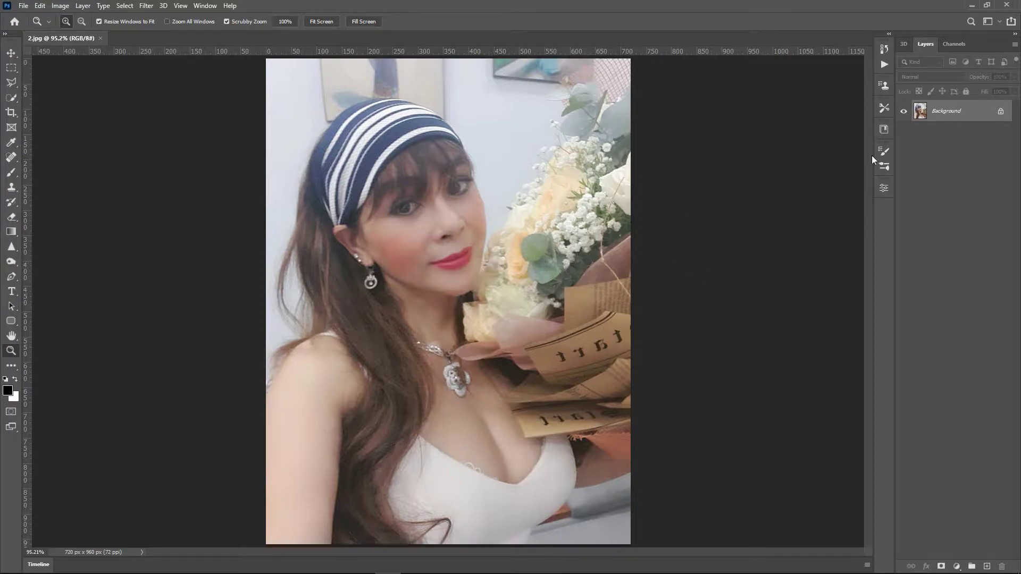
{"action": "left_click", "coordinate": [977, 116]}
Step: Duplicate the Background to Layer 1 and convert Layer 1 to a smart object
{"action": "key", "text": "ctrl+j"}
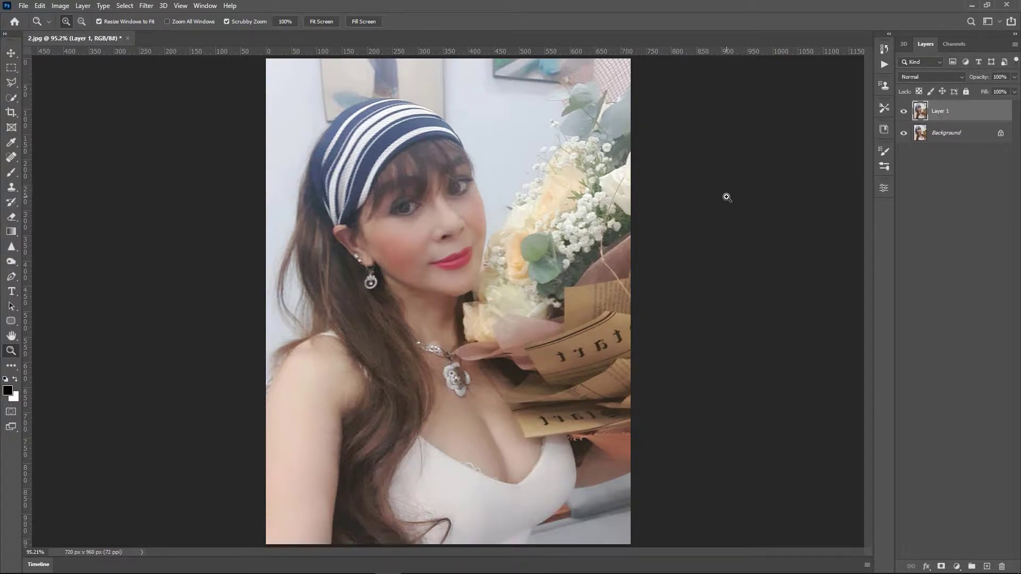
{"action": "right_click", "coordinate": [963, 112]}
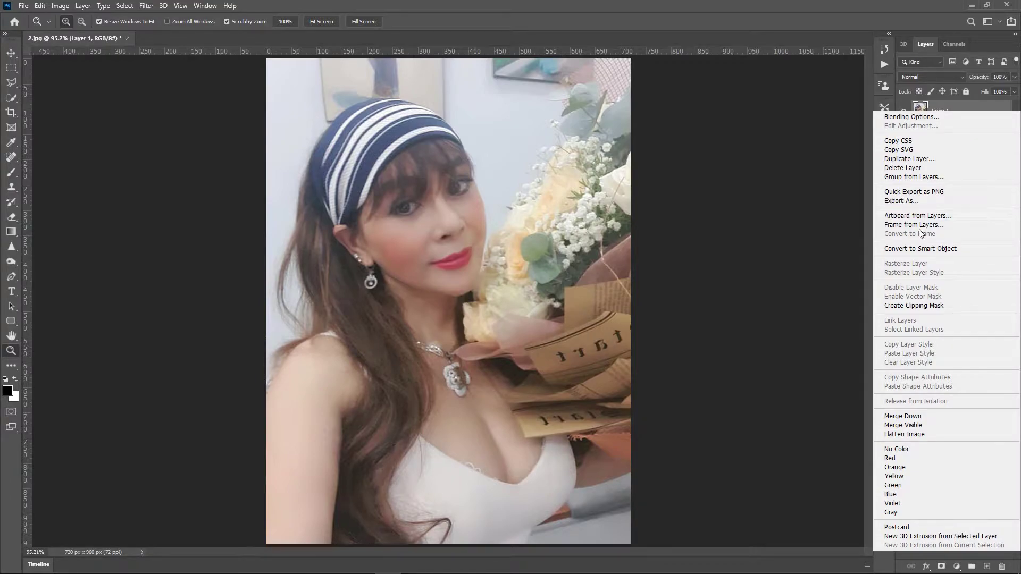
{"action": "left_click", "coordinate": [911, 249]}
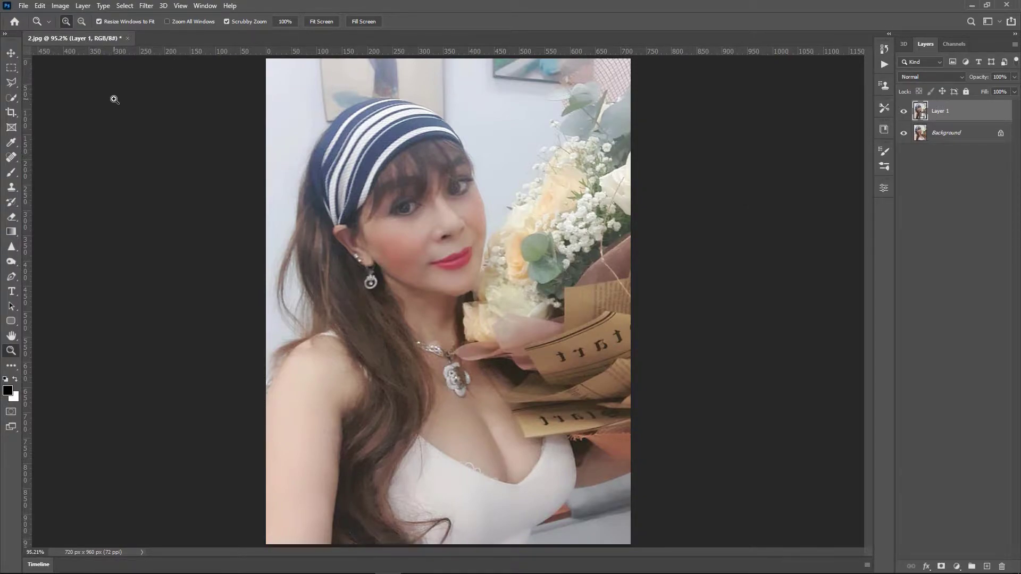
Step: Launch the Camera Raw Filter on Layer 1, collapsing Color Mixer and expanding Color Grading
{"action": "left_click", "coordinate": [146, 7]}
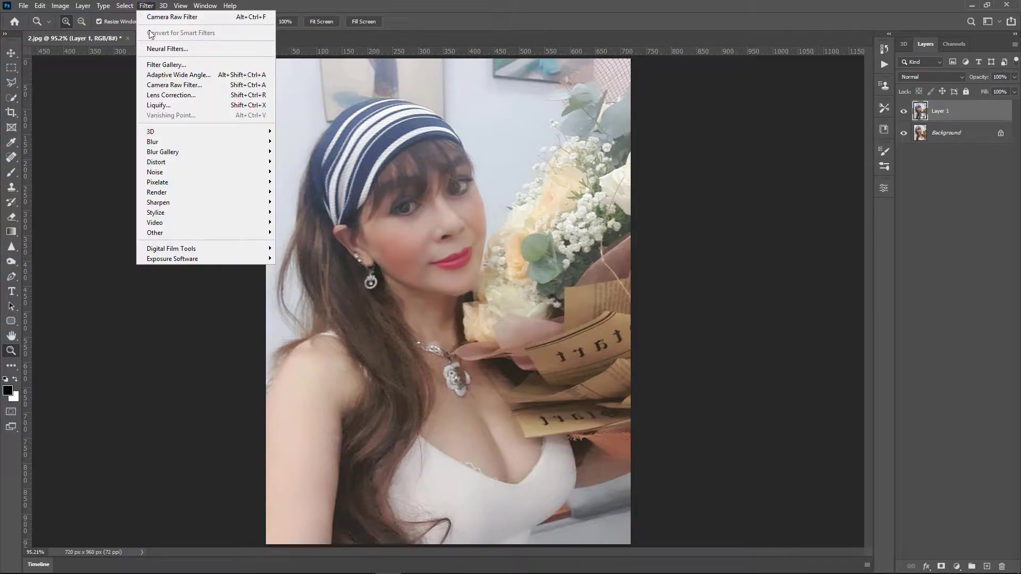
{"action": "left_click", "coordinate": [157, 84]}
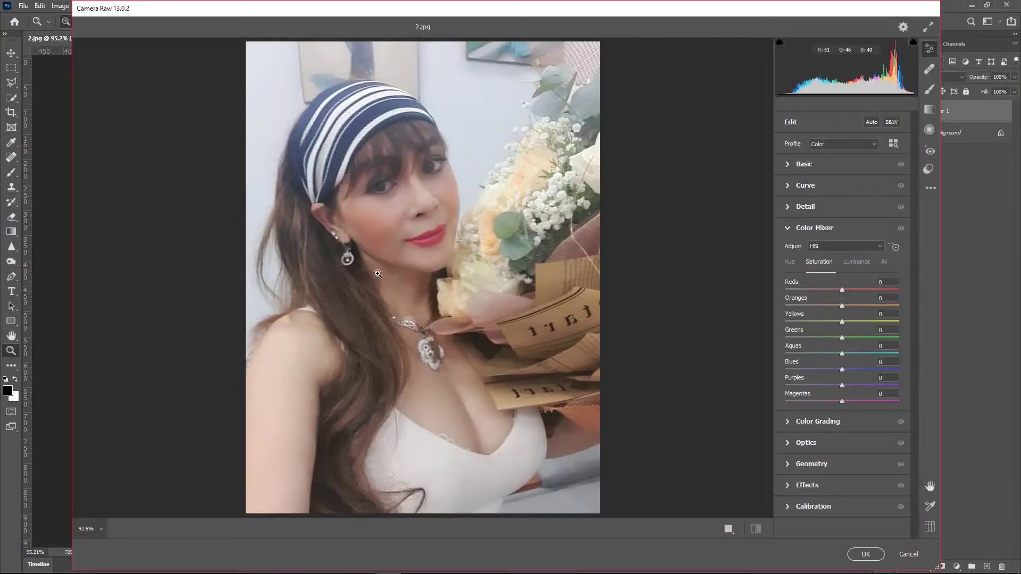
{"action": "left_click", "coordinate": [787, 230]}
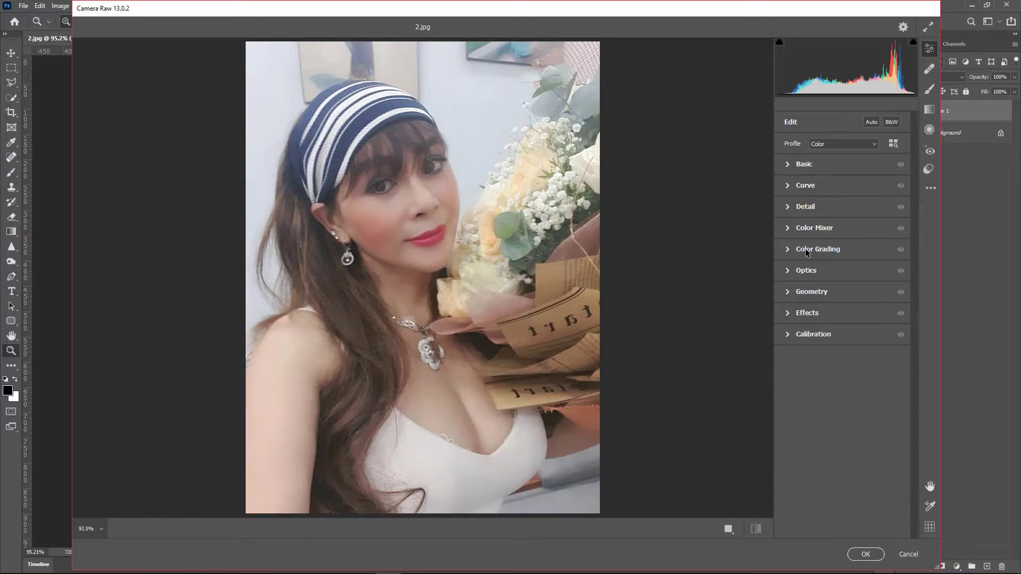
{"action": "left_click", "coordinate": [789, 252]}
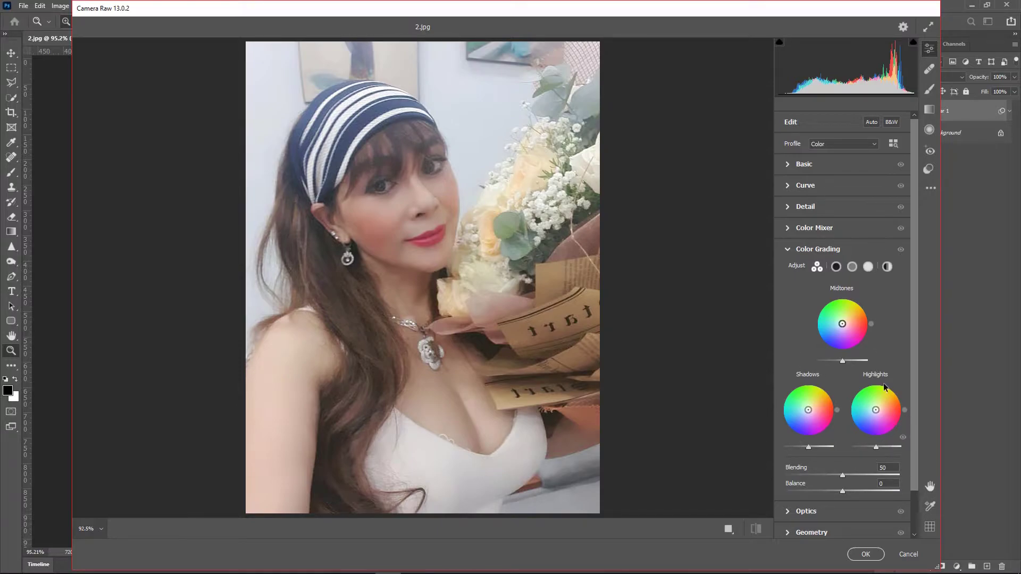
Step: Lower midtone and shadow luminance, strongly raise highlight luminance, and apply the Camera Raw grading
{"action": "mouse_move", "coordinate": [876, 410]}
{"action": "left_click_drag", "start_coordinate": [842, 361], "coordinate": [824, 361]}
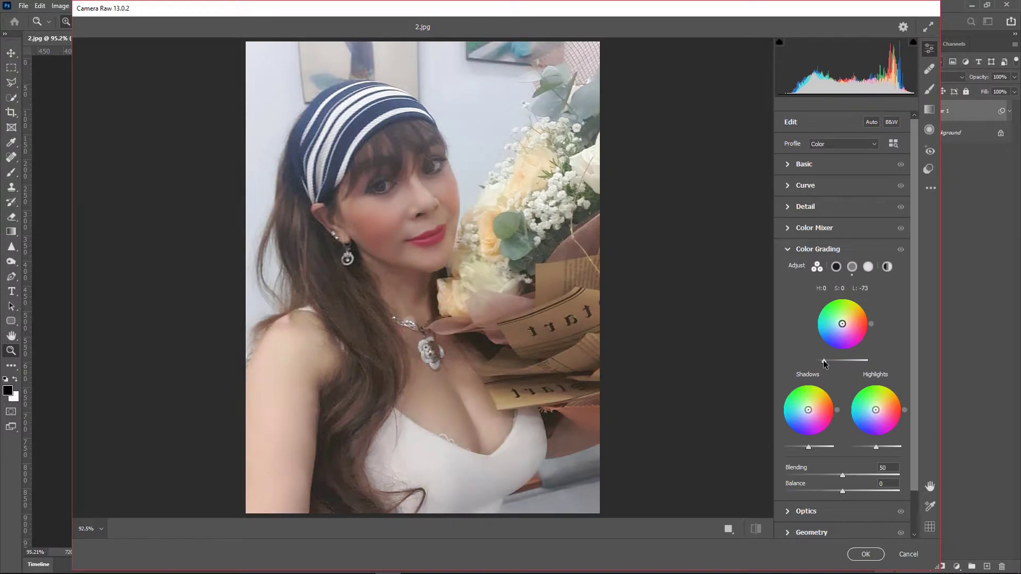
{"action": "left_click_drag", "start_coordinate": [825, 360], "coordinate": [823, 362]}
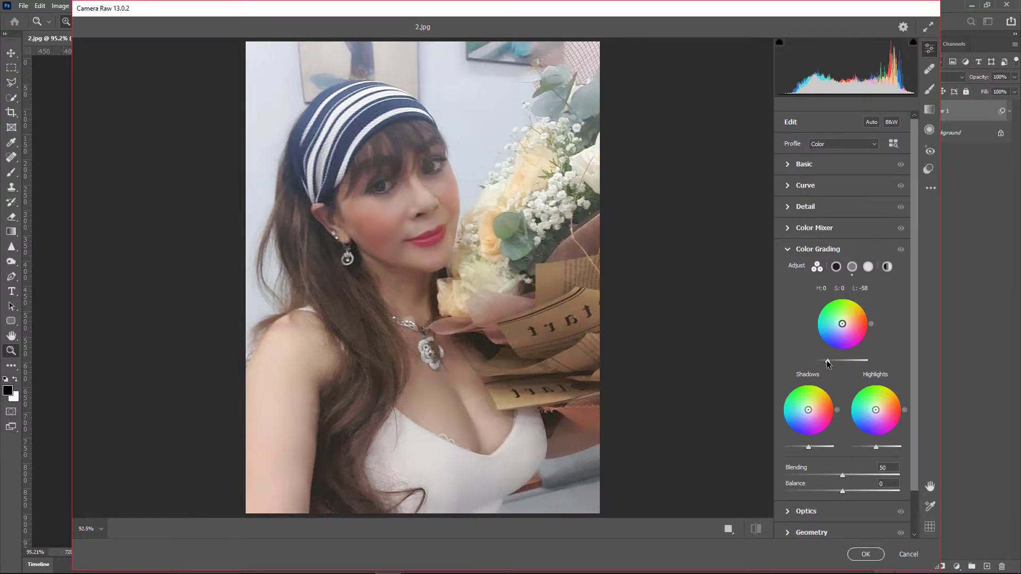
{"action": "mouse_move", "coordinate": [823, 362]}
{"action": "left_mouse_down"}
{"action": "mouse_move", "coordinate": [838, 365]}
{"action": "mouse_move", "coordinate": [830, 366]}
{"action": "left_mouse_up"}
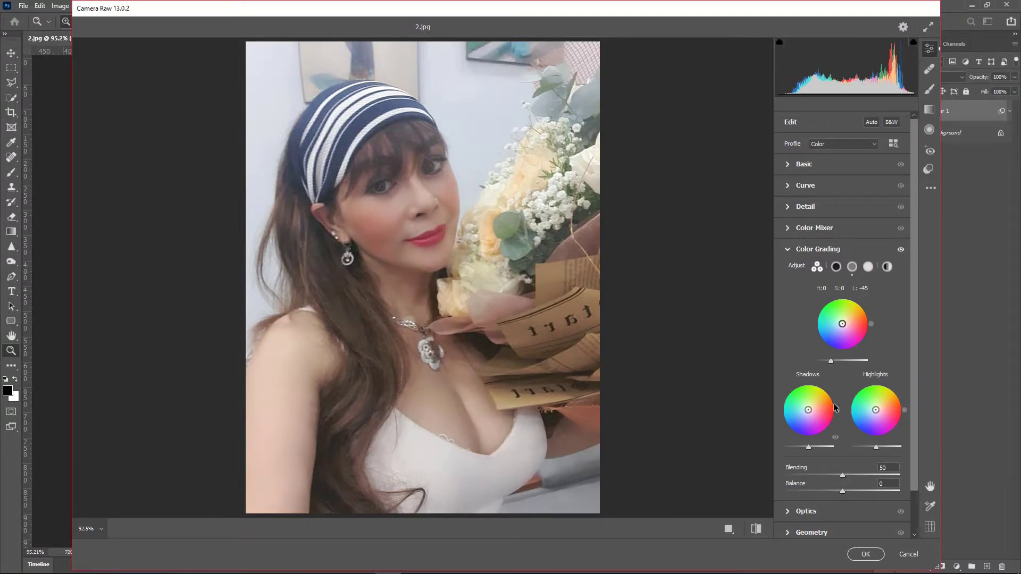
{"action": "left_click_drag", "start_coordinate": [809, 447], "coordinate": [788, 448]}
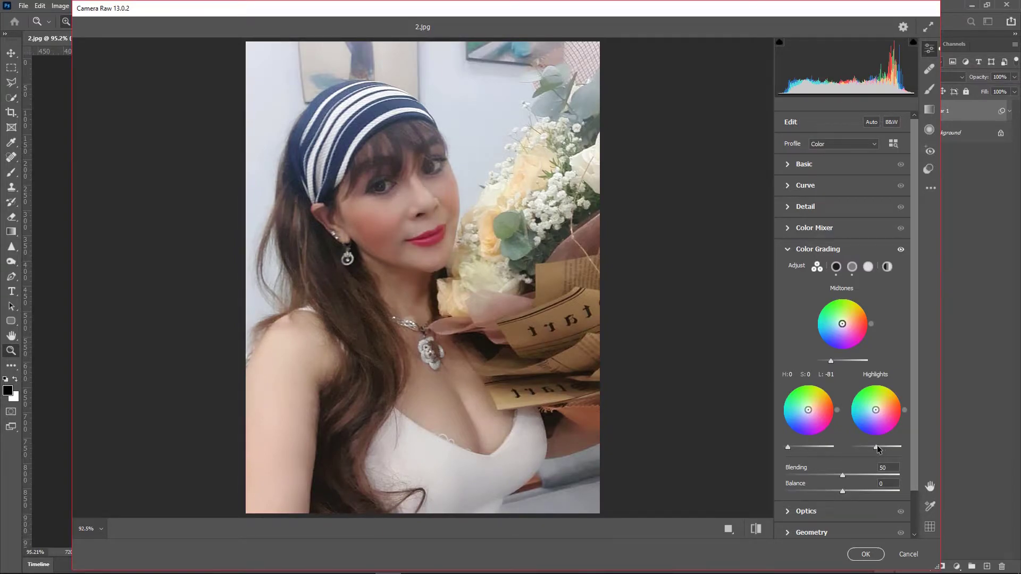
{"action": "mouse_move", "coordinate": [877, 447]}
{"action": "left_mouse_down"}
{"action": "mouse_move", "coordinate": [857, 447]}
{"action": "mouse_move", "coordinate": [879, 447]}
{"action": "left_mouse_up"}
{"action": "left_click_drag", "start_coordinate": [872, 450], "coordinate": [881, 450]}
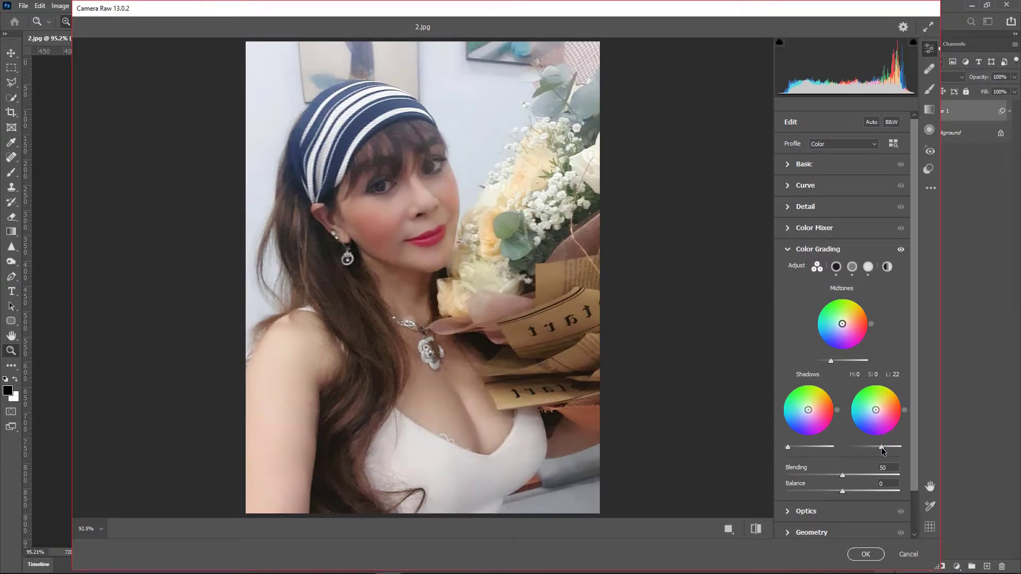
{"action": "left_click_drag", "start_coordinate": [881, 449], "coordinate": [898, 449]}
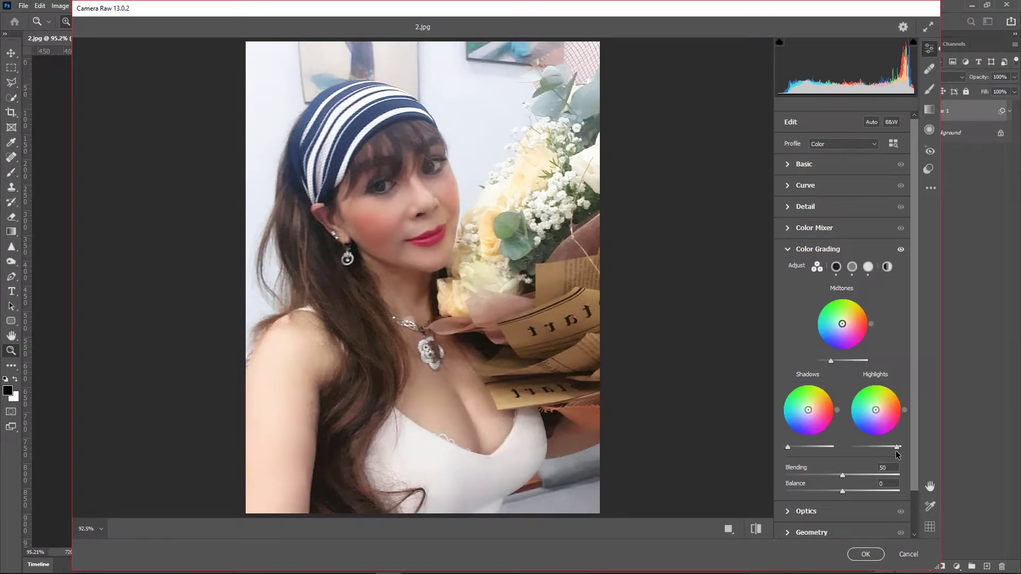
{"action": "key", "text": "Return"}
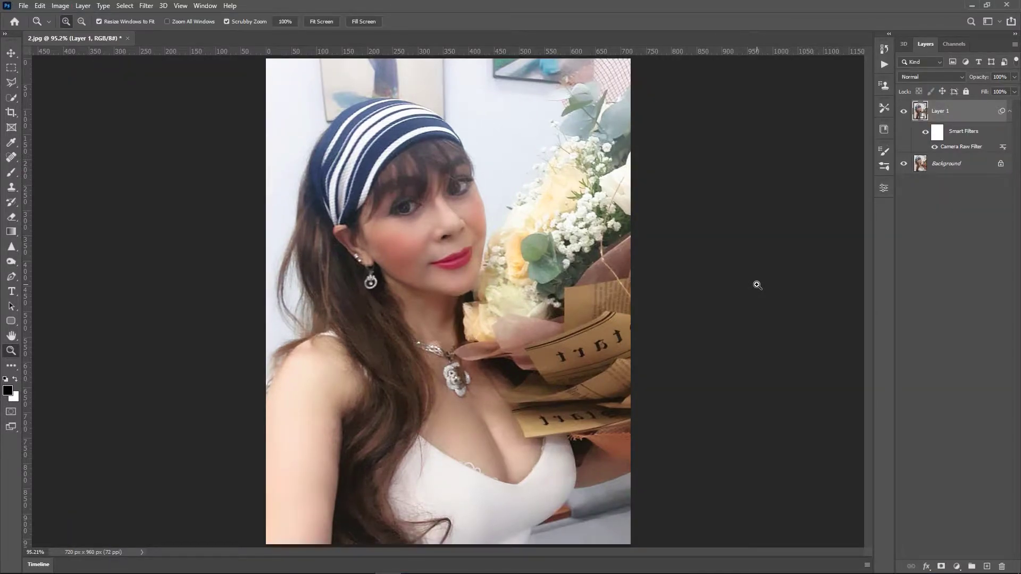
Step: Toggle Layer 1 to compare with the original, then Merge Visible into the Background
{"action": "left_click", "coordinate": [904, 112]}
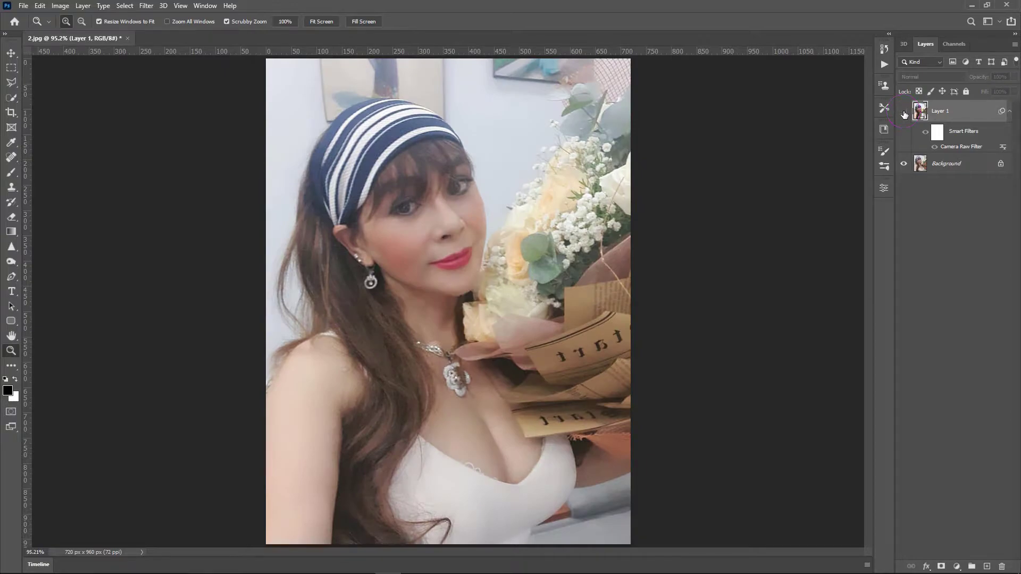
{"action": "left_click", "coordinate": [905, 112]}
{"action": "left_click", "coordinate": [904, 113]}
{"action": "left_click", "coordinate": [904, 113]}
{"action": "right_click", "coordinate": [975, 163]}
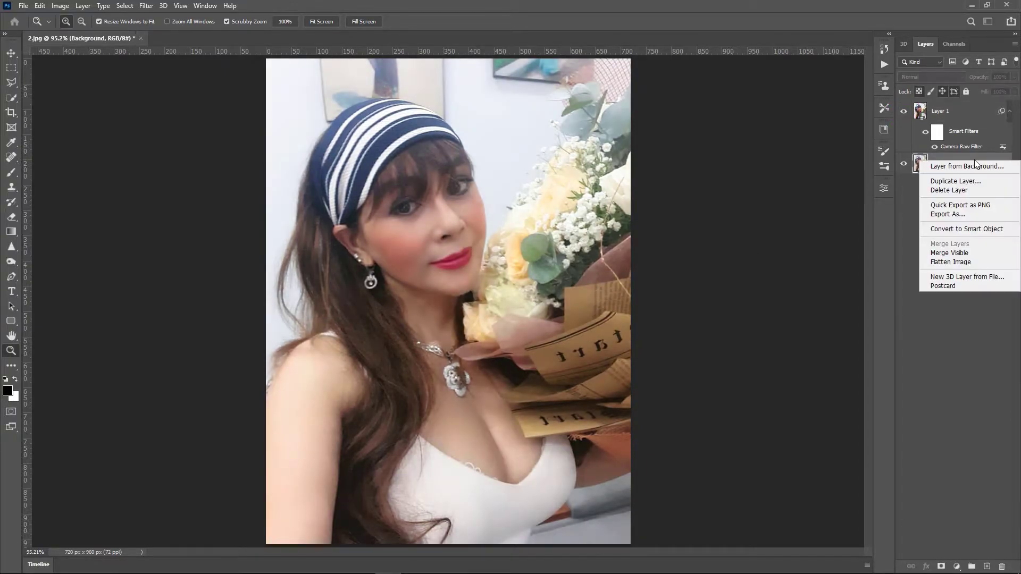
{"action": "left_click", "coordinate": [964, 255]}
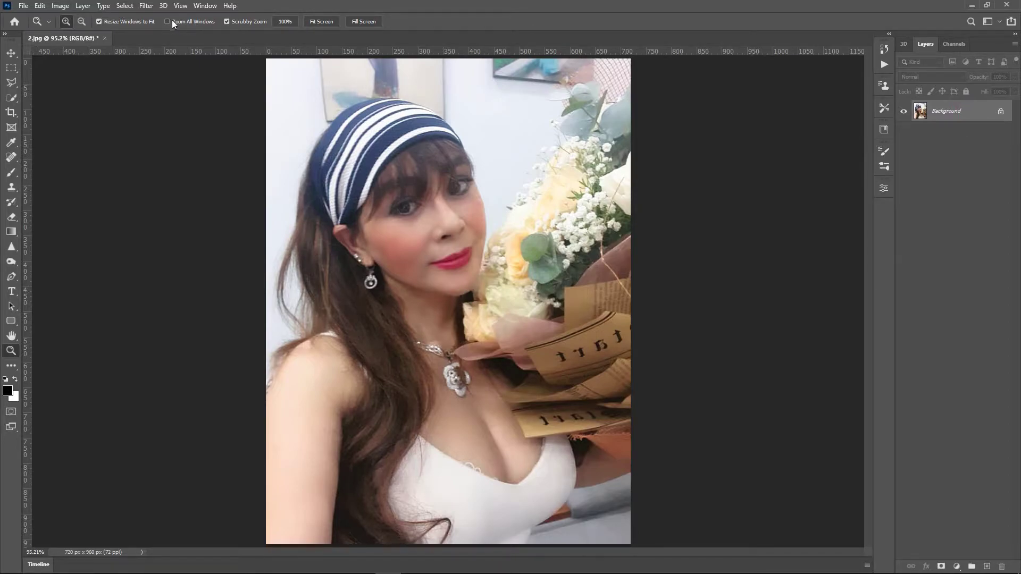
Step: Apply Neural Filters Skin Smoothing with Blur 77 and Smoothness 50, output as a new layer
{"action": "left_click", "coordinate": [146, 7]}
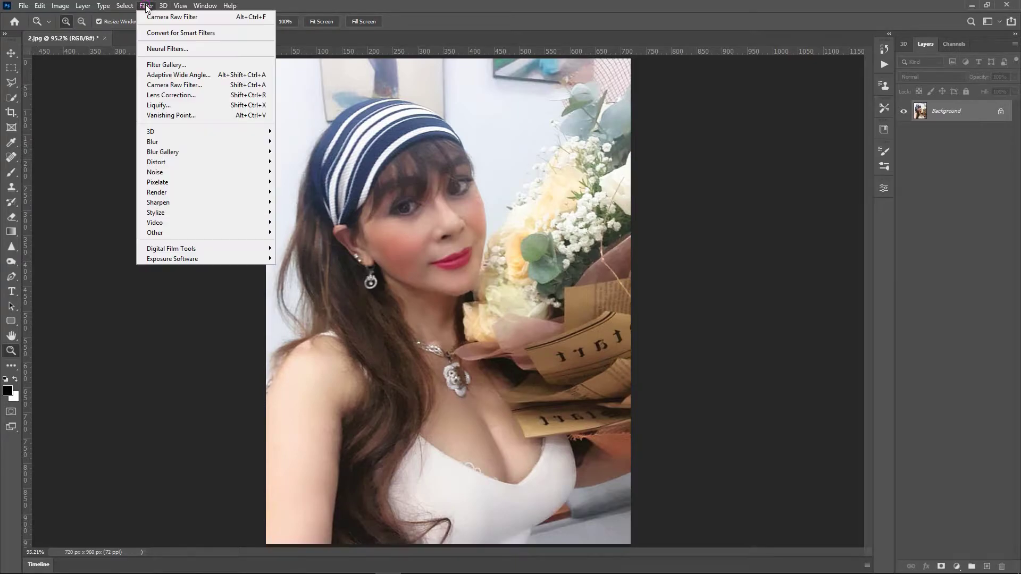
{"action": "left_click", "coordinate": [151, 47]}
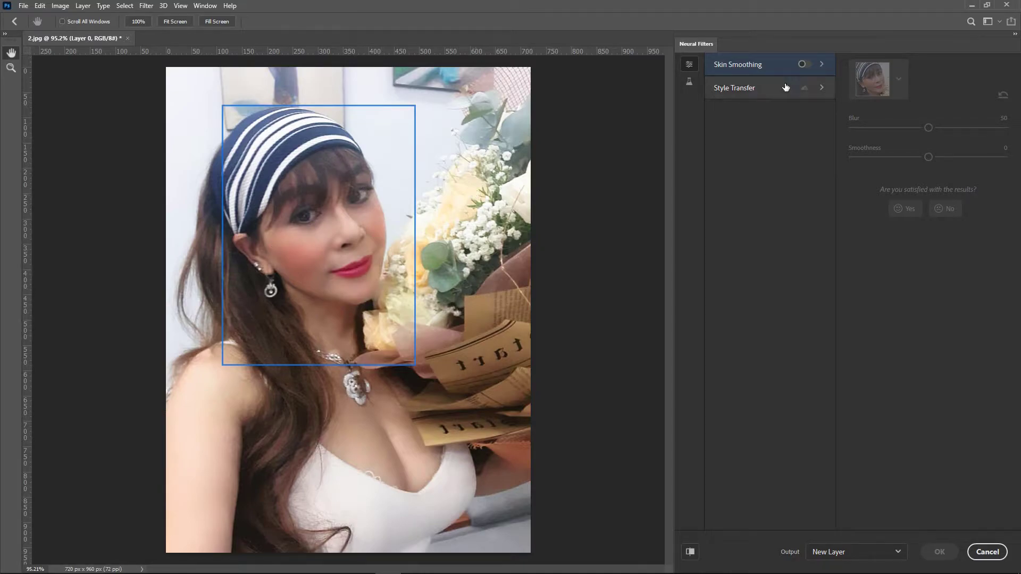
{"action": "left_click", "coordinate": [807, 64]}
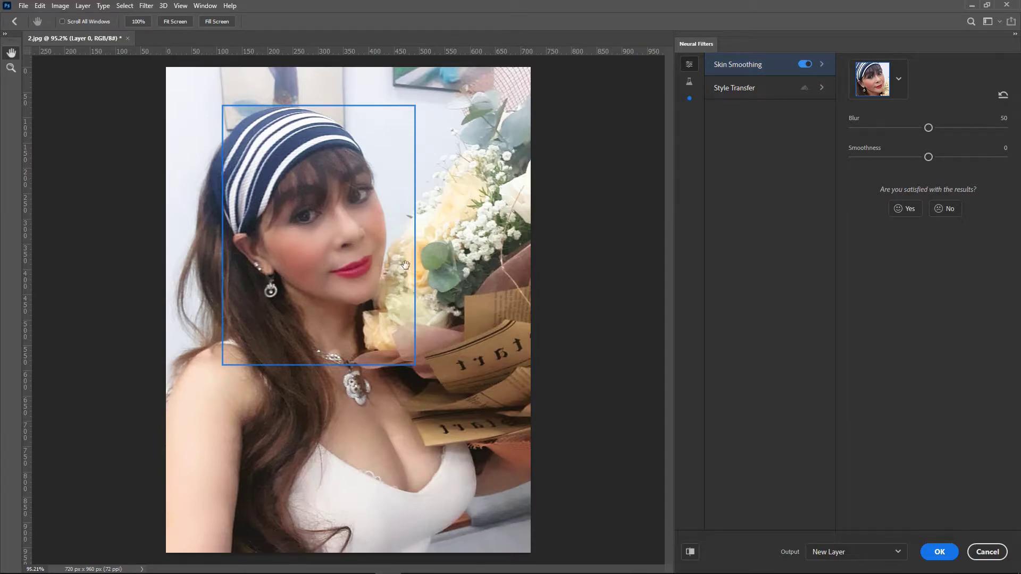
{"action": "left_click_drag", "start_coordinate": [929, 127], "coordinate": [1006, 128]}
{"action": "left_click_drag", "start_coordinate": [928, 157], "coordinate": [1003, 157]}
{"action": "left_click", "coordinate": [940, 554]}
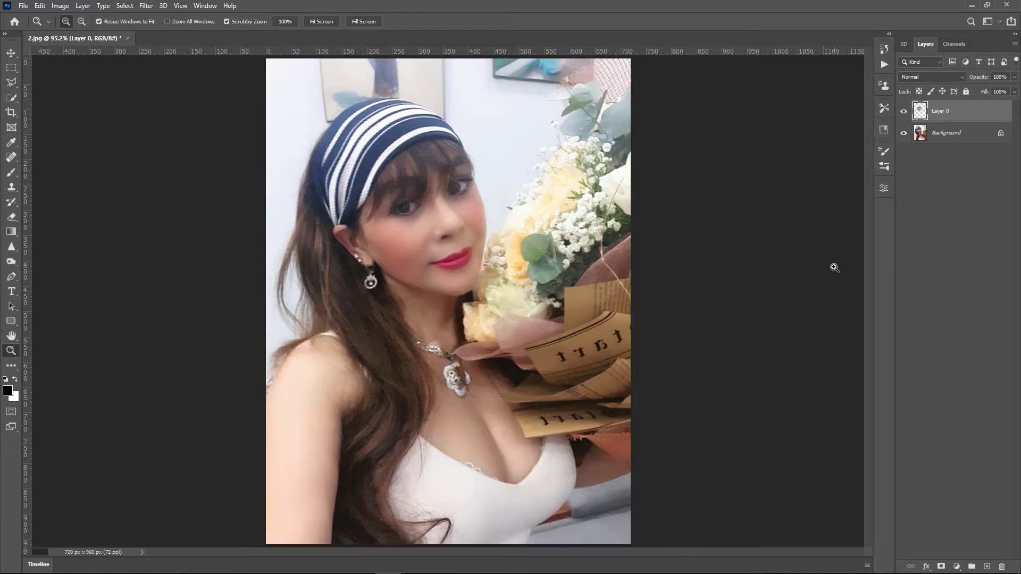
Step: Toggle Layer 0 to compare the smoothing, then Merge Visible into the Background
{"action": "left_click", "coordinate": [904, 112]}
{"action": "left_click", "coordinate": [903, 112]}
{"action": "right_click", "coordinate": [971, 136]}
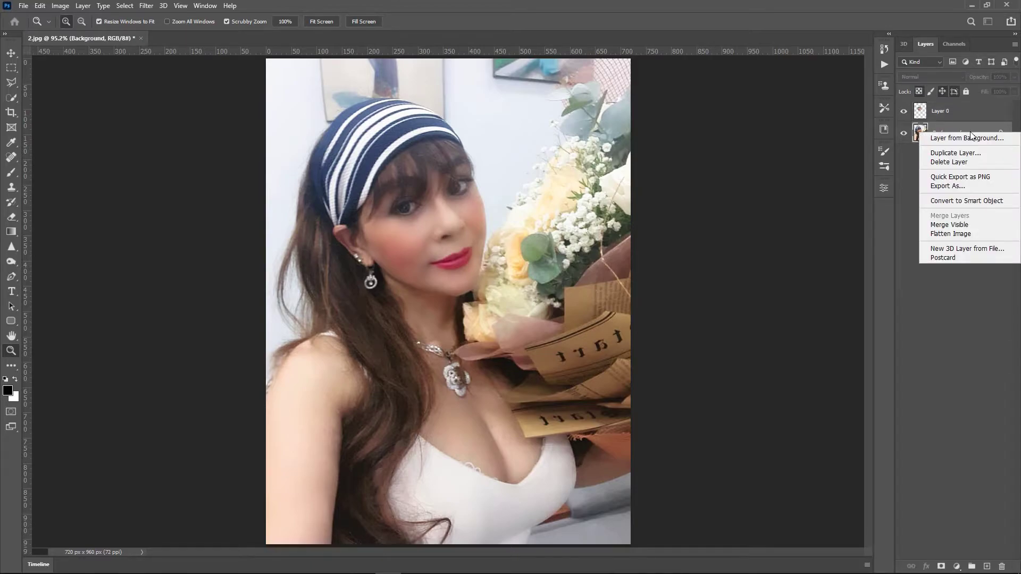
{"action": "left_click", "coordinate": [955, 225]}
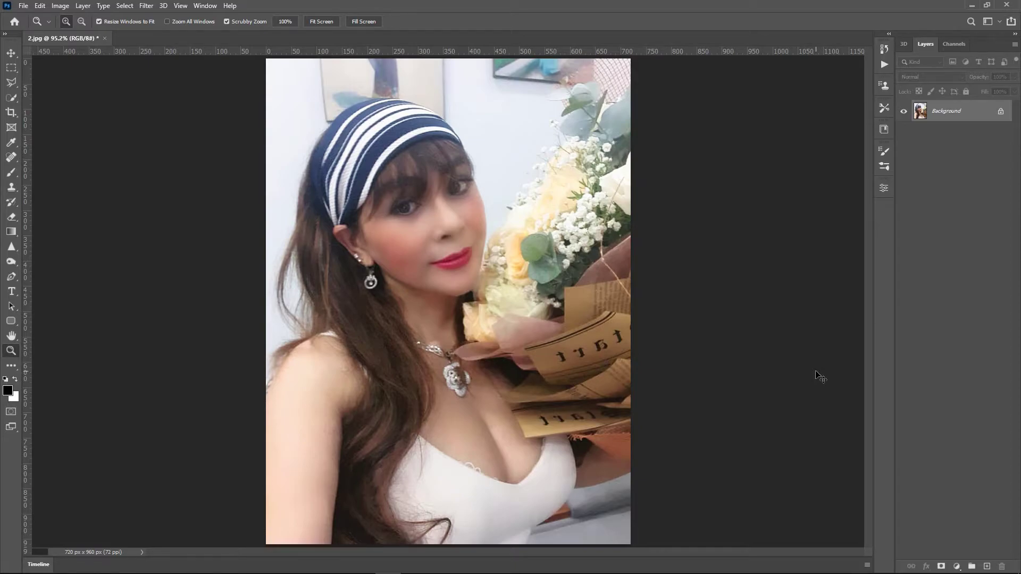
Step: Duplicate the image twice, hide Layer 1 copy, and select Layer 1
{"action": "key", "text": "ctrl+j"}
{"action": "key", "text": "ctrl+j"}
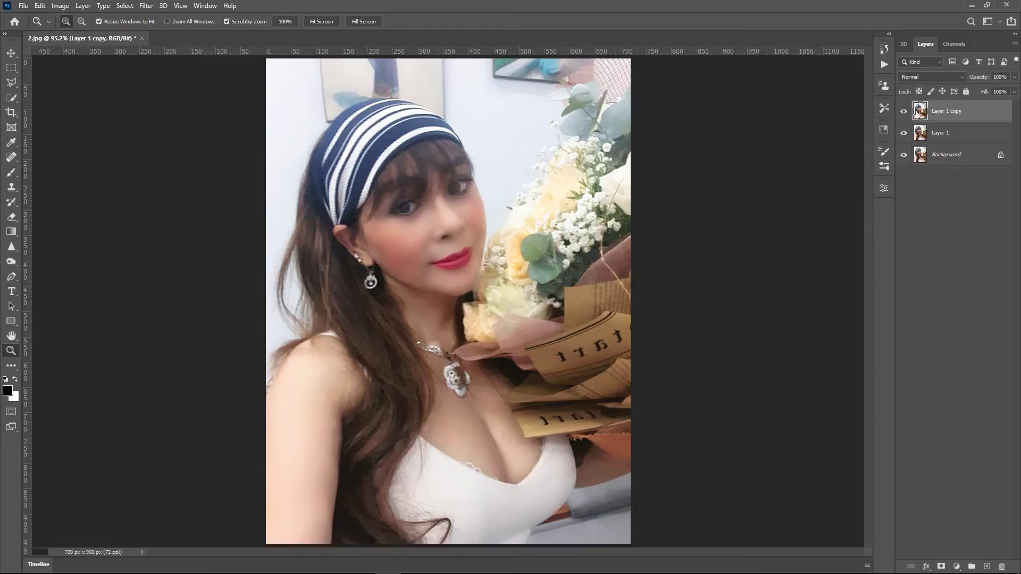
{"action": "left_click", "coordinate": [904, 113]}
{"action": "left_click", "coordinate": [963, 134]}
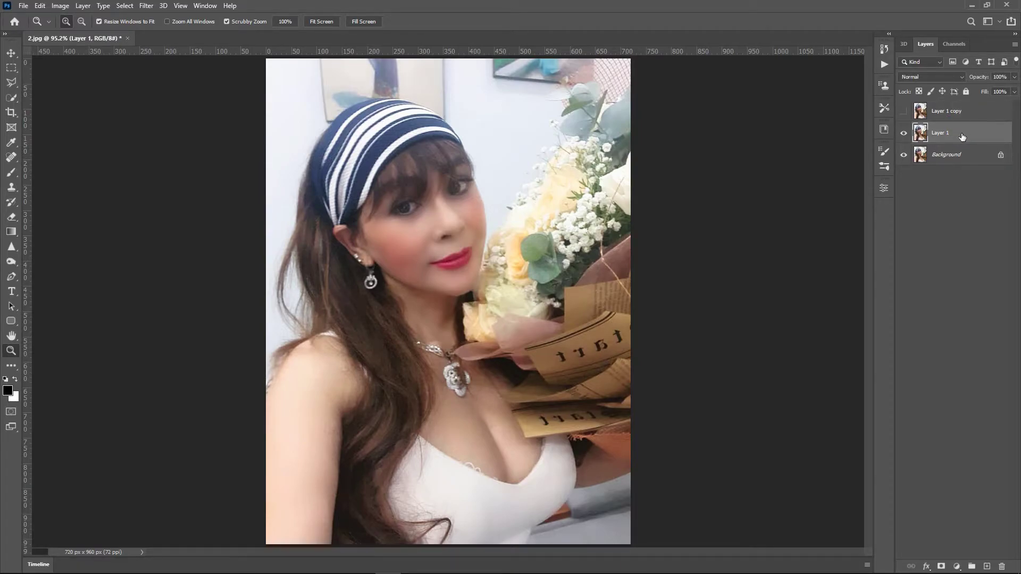
{"action": "left_click", "coordinate": [146, 6]}
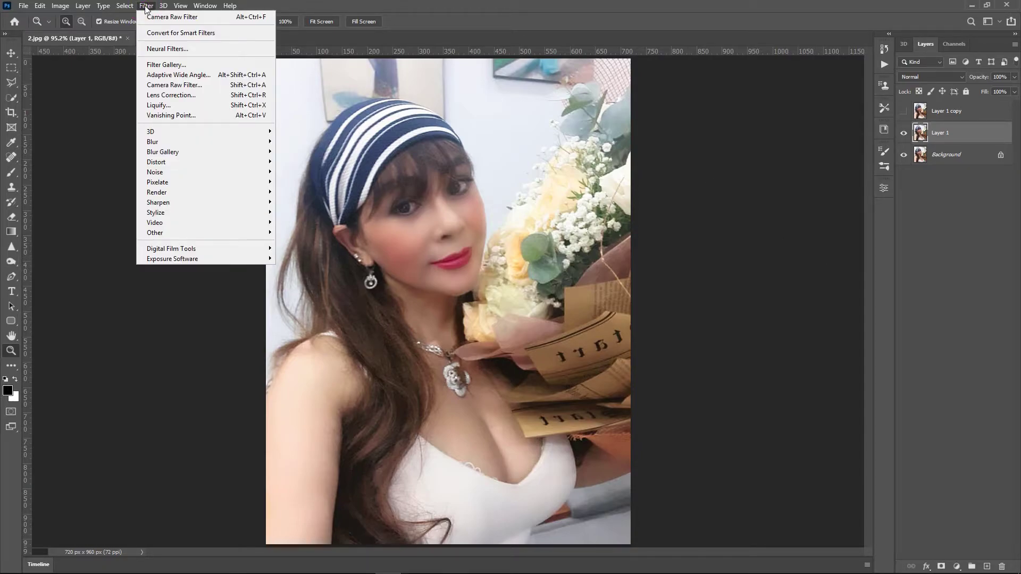
{"action": "mouse_move", "coordinate": [159, 141]}
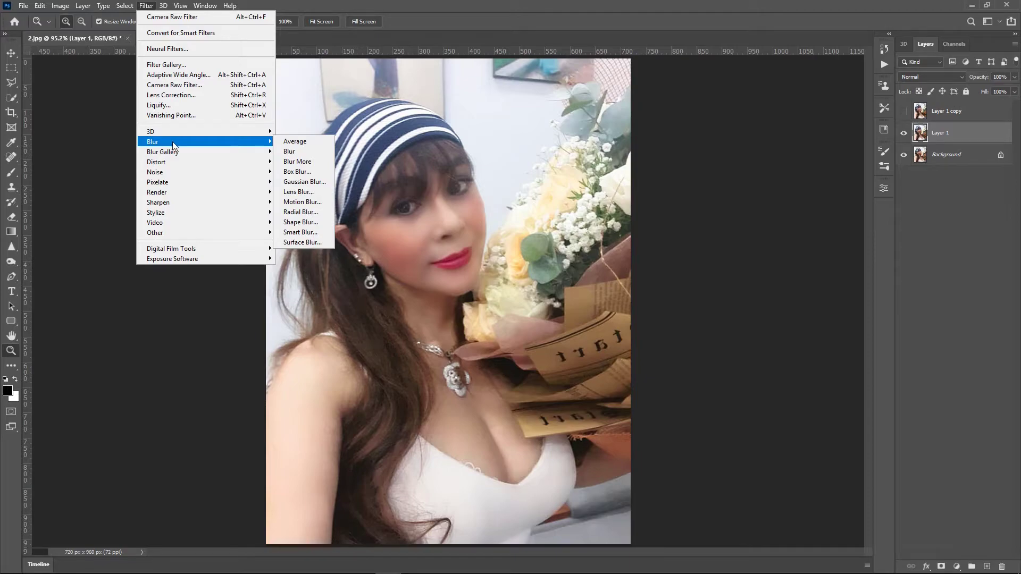
Step: Apply a Surface Blur to Layer 1 with radius 12 and threshold 32
{"action": "left_click", "coordinate": [296, 242]}
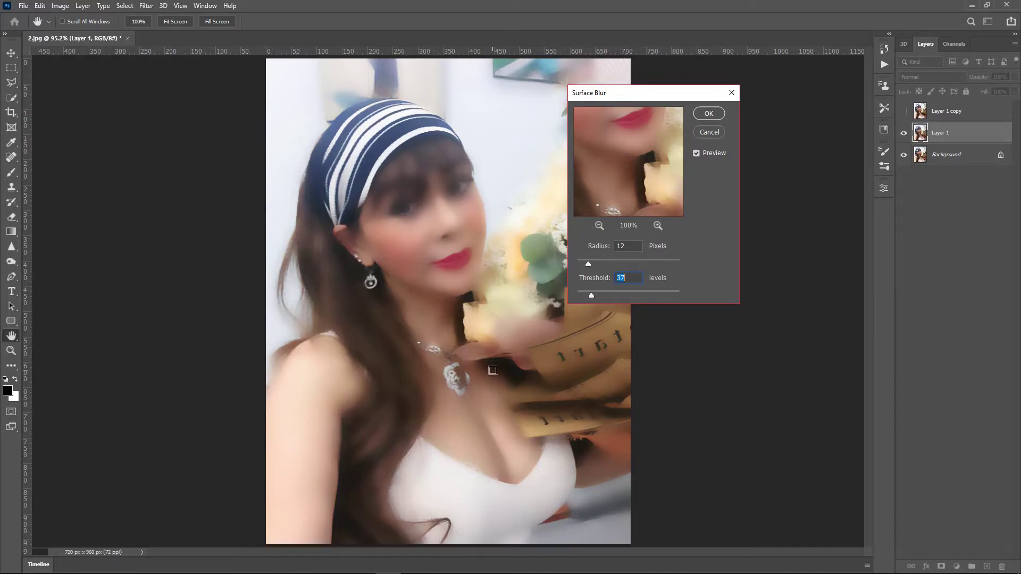
{"action": "left_click", "coordinate": [589, 295]}
{"action": "left_click", "coordinate": [708, 113]}
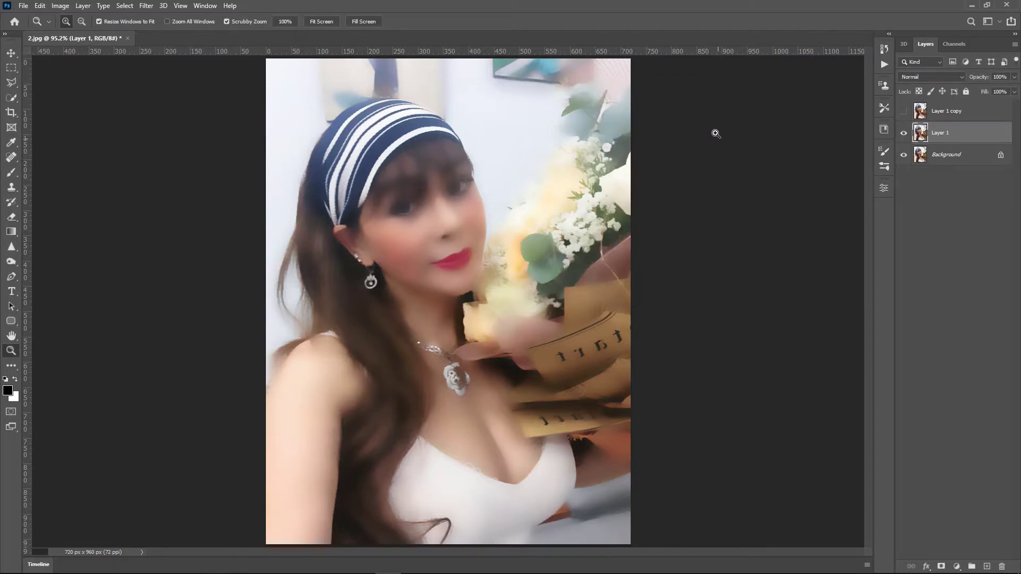
Step: Show Layer 1 copy, give it one white layer mask, and set black as the painting colour
{"action": "left_click", "coordinate": [902, 112]}
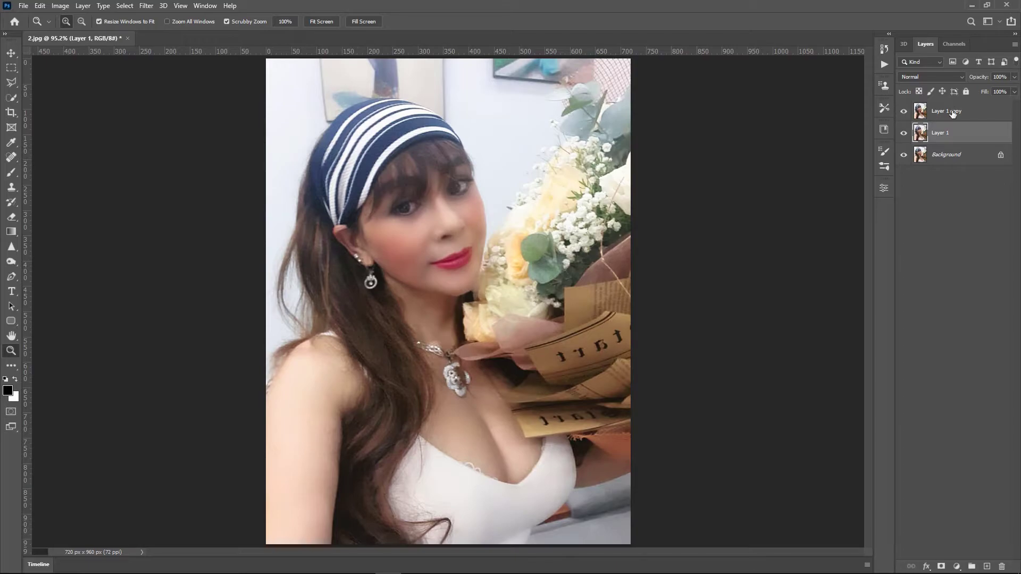
{"action": "left_click", "coordinate": [969, 113]}
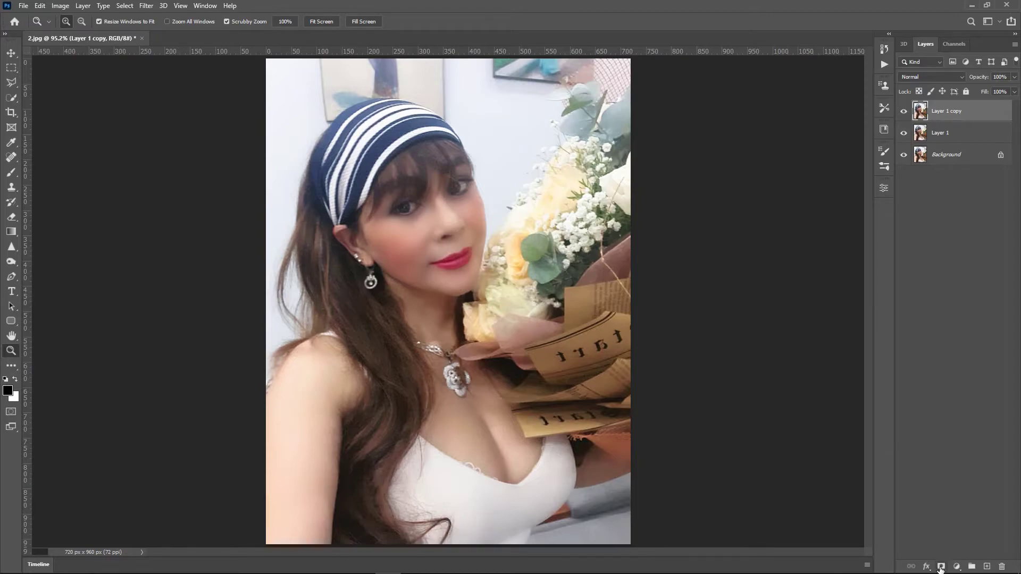
{"action": "left_click", "coordinate": [941, 567]}
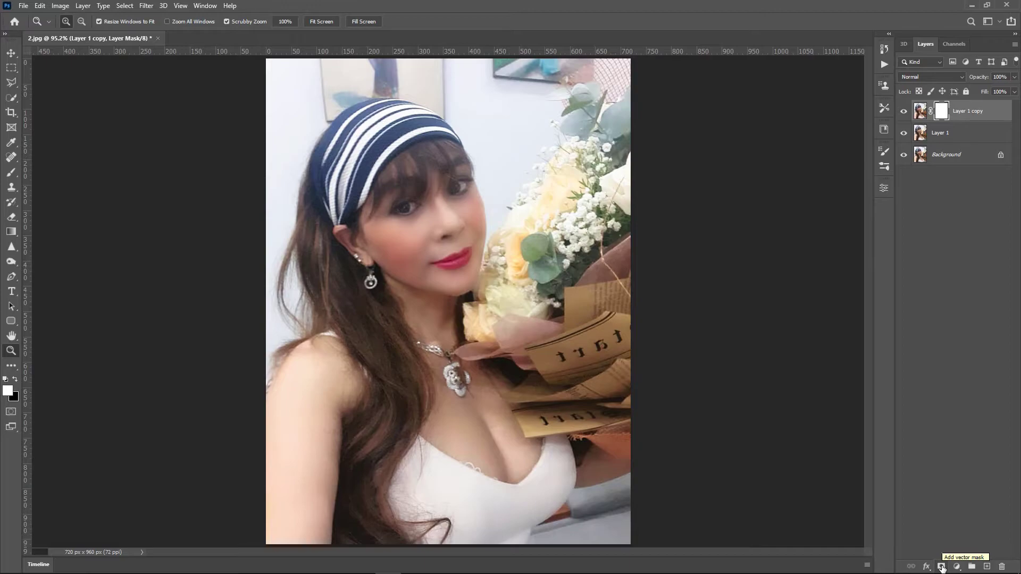
{"action": "left_click", "coordinate": [942, 567]}
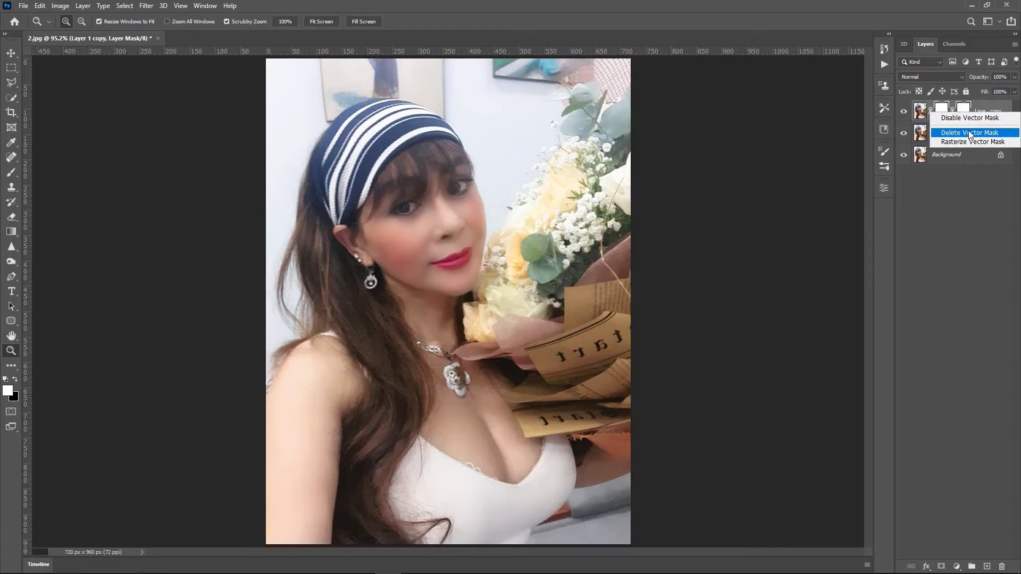
{"action": "left_click", "coordinate": [969, 133]}
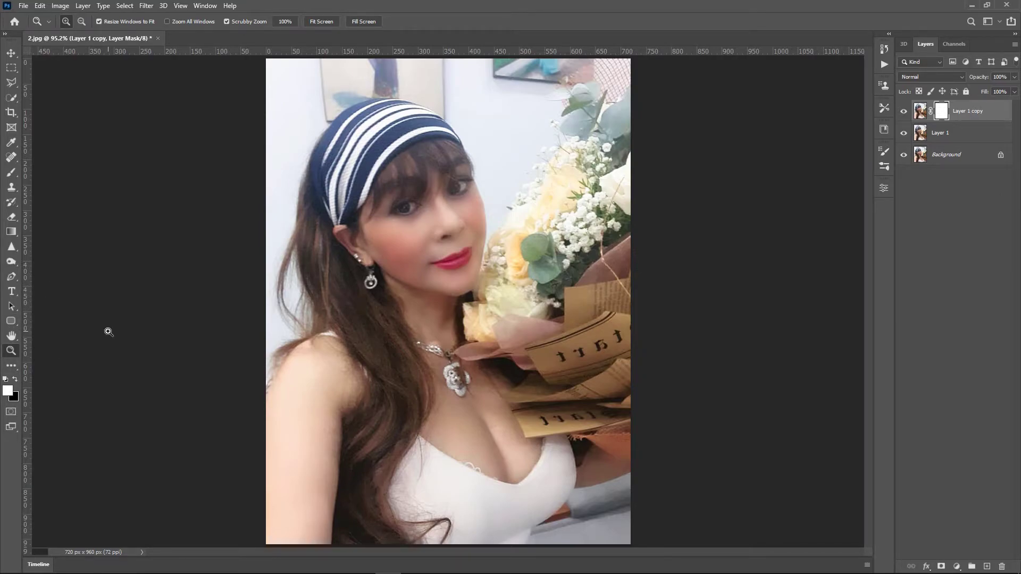
{"action": "left_click", "coordinate": [14, 380]}
{"action": "left_click", "coordinate": [11, 173]}
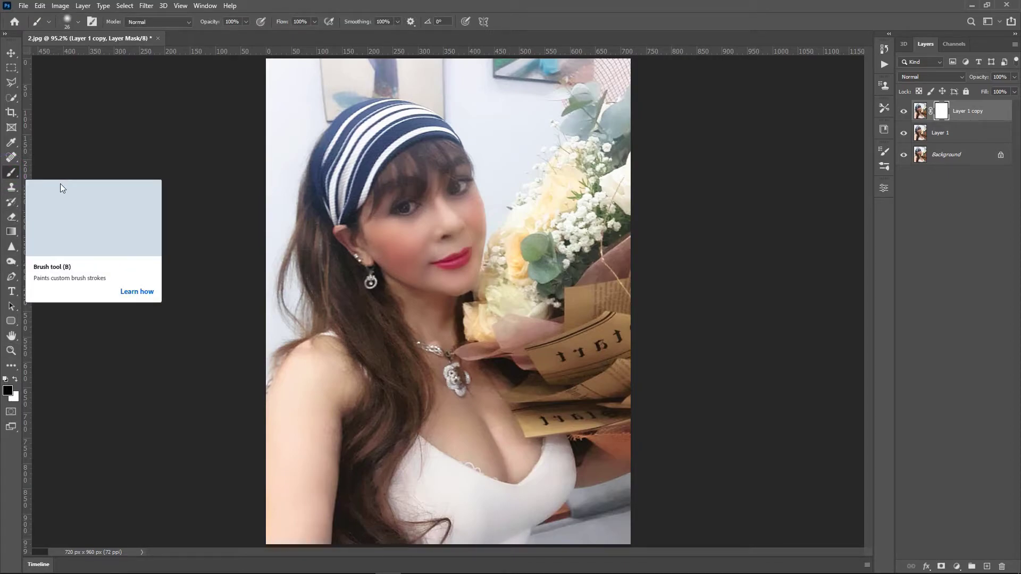
Step: Set the brush to 53 px size and 50% opacity
{"action": "left_click", "coordinate": [75, 23]}
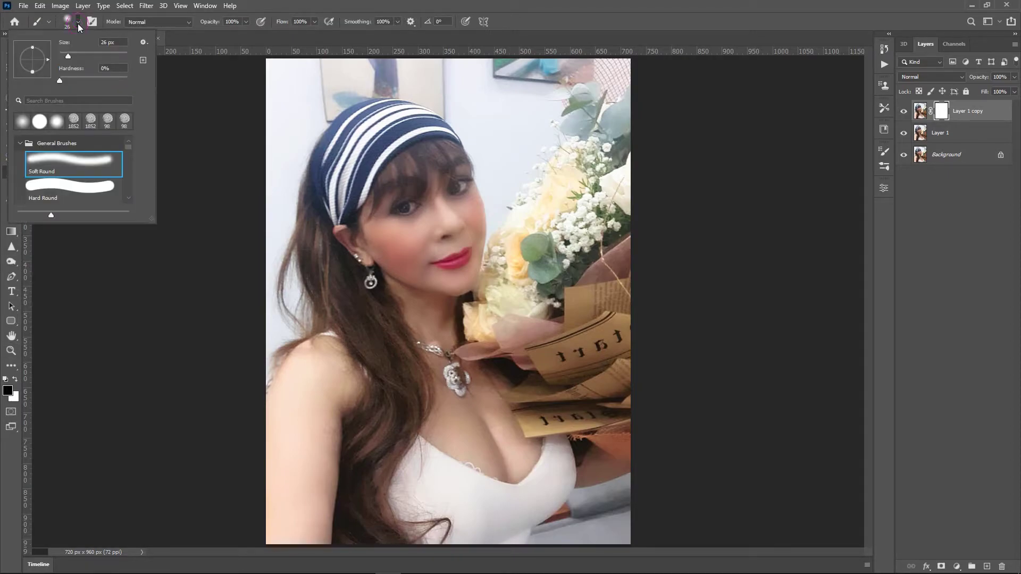
{"action": "left_click", "coordinate": [85, 53]}
{"action": "left_click", "coordinate": [78, 53]}
{"action": "left_click", "coordinate": [247, 22]}
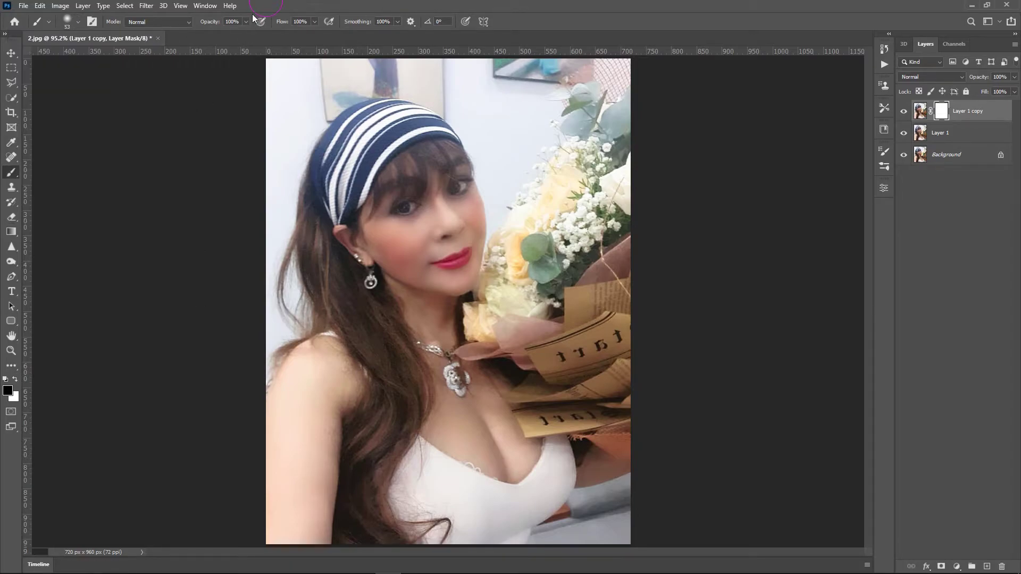
{"action": "left_click", "coordinate": [246, 22]}
Step: Paint black on Layer 1 copy's mask over the face, neck, chest, shoulder and arm
{"action": "left_click_drag", "start_coordinate": [383, 281], "coordinate": [449, 313]}
{"action": "mouse_move", "coordinate": [450, 314]}
{"action": "left_mouse_down"}
{"action": "mouse_move", "coordinate": [398, 290]}
{"action": "mouse_move", "coordinate": [442, 430]}
{"action": "left_mouse_up"}
{"action": "left_click_drag", "start_coordinate": [481, 441], "coordinate": [507, 454]}
{"action": "left_click_drag", "start_coordinate": [319, 346], "coordinate": [362, 396]}
{"action": "mouse_move", "coordinate": [349, 369]}
{"action": "left_mouse_down"}
{"action": "mouse_move", "coordinate": [323, 349]}
{"action": "mouse_move", "coordinate": [528, 444]}
{"action": "mouse_move", "coordinate": [401, 292]}
{"action": "left_mouse_up"}
{"action": "right_click", "coordinate": [965, 158]}
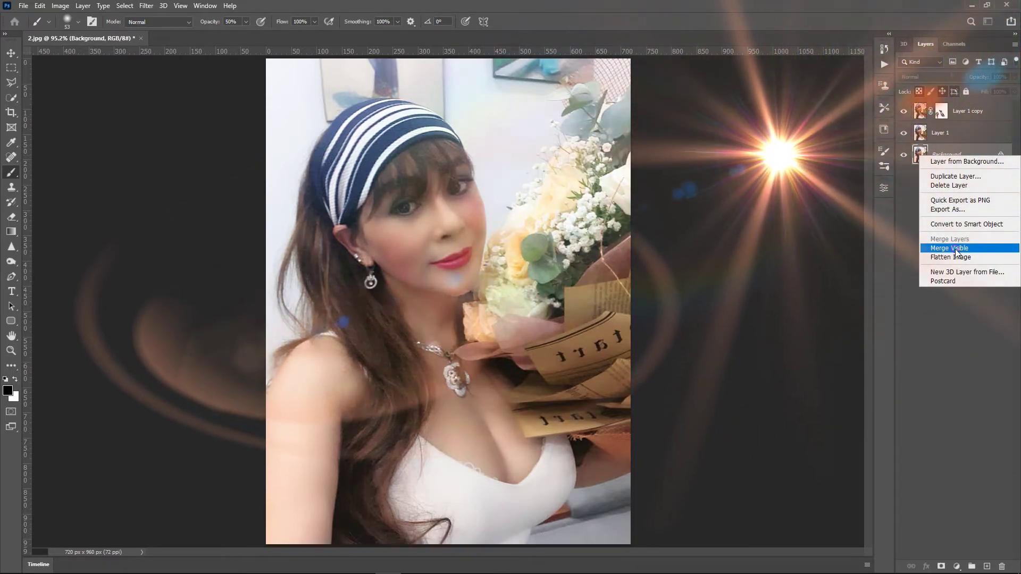
Step: Merge all visible layers into the Background
{"action": "left_click", "coordinate": [955, 249]}
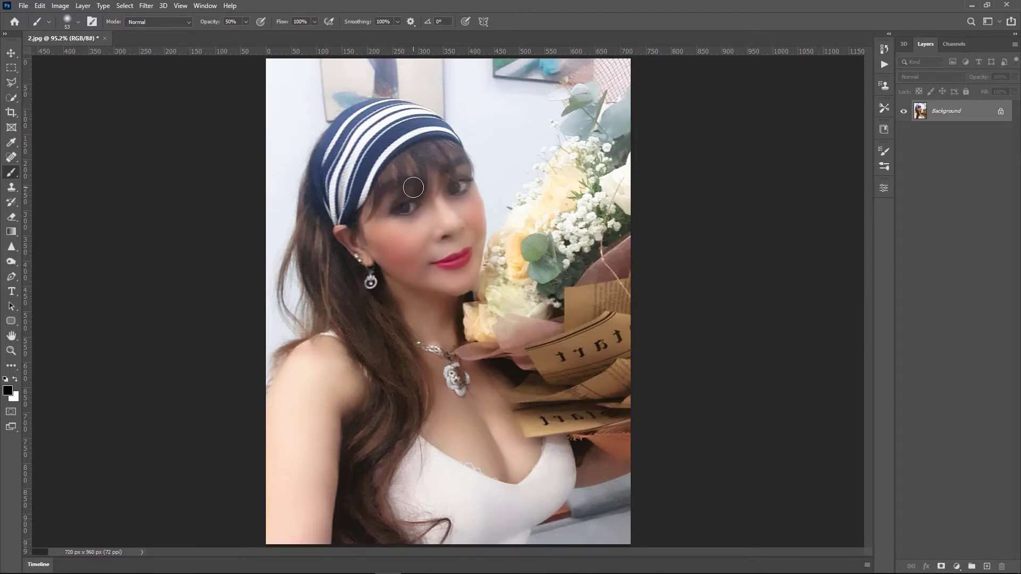
{"action": "scroll", "coordinate": [426, 154], "scroll_direction": "up", "scroll_amount": 5}
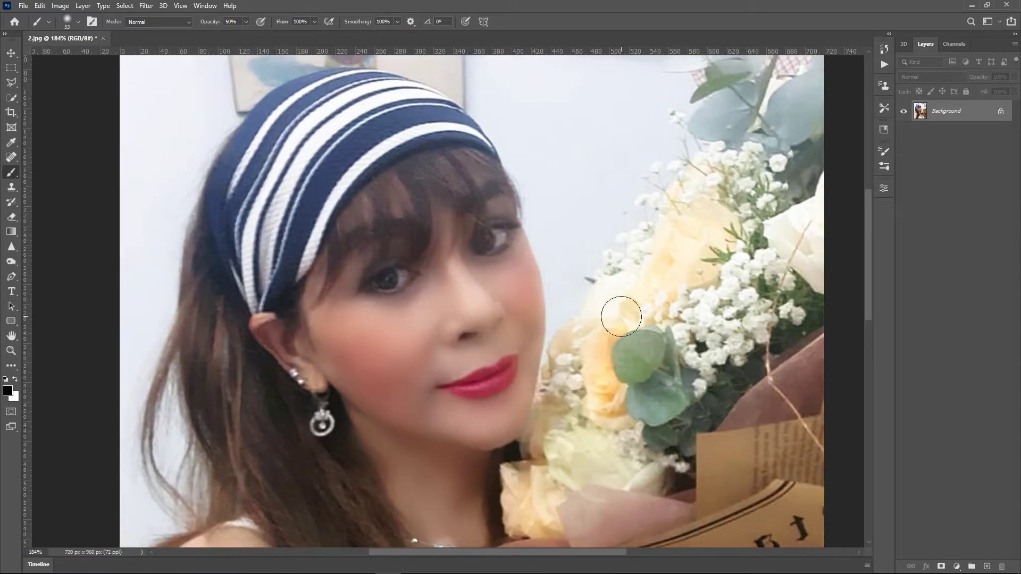
{"action": "left_click_drag", "start_coordinate": [986, 115], "coordinate": [984, 112]}
Step: Duplicate the Background as Layer 1 and convert it to a smart object
{"action": "key", "text": "ctrl+j"}
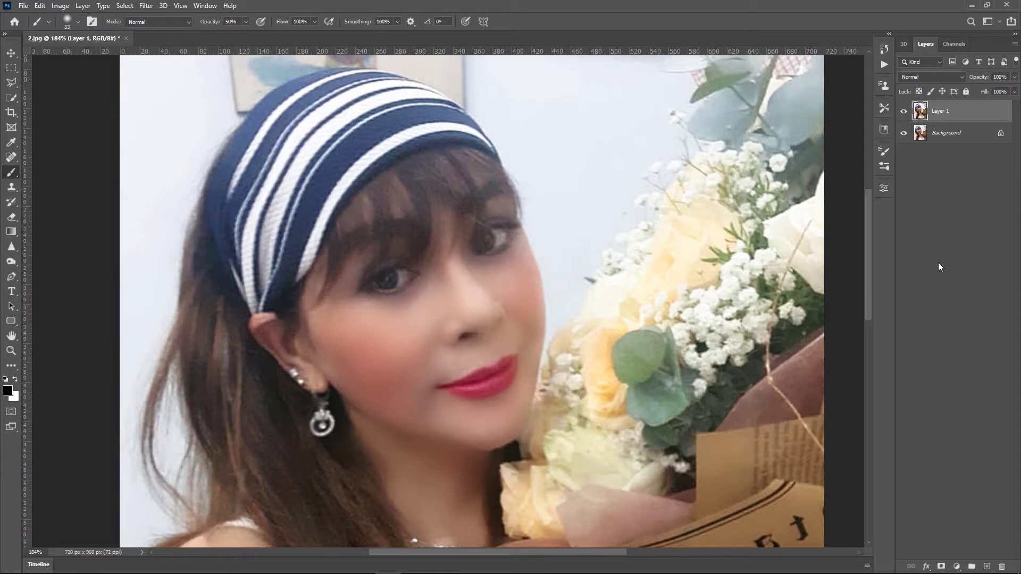
{"action": "right_click", "coordinate": [975, 113]}
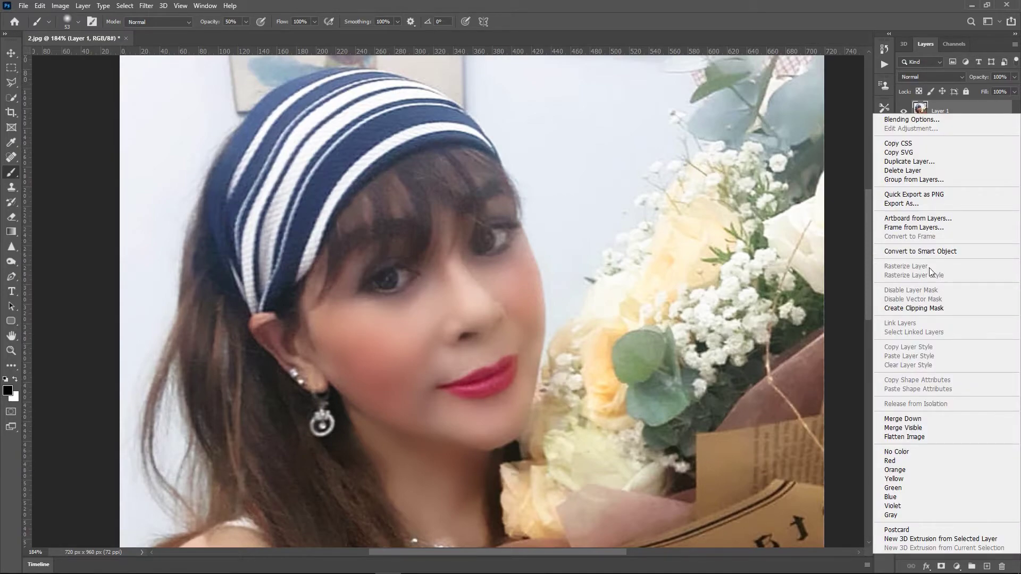
{"action": "left_click", "coordinate": [931, 252]}
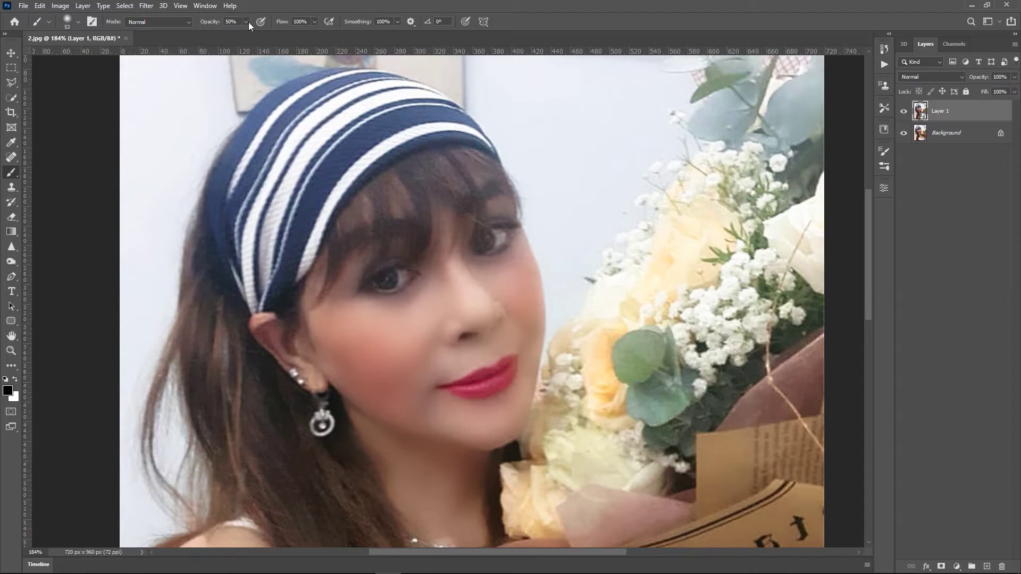
{"action": "left_click", "coordinate": [147, 6]}
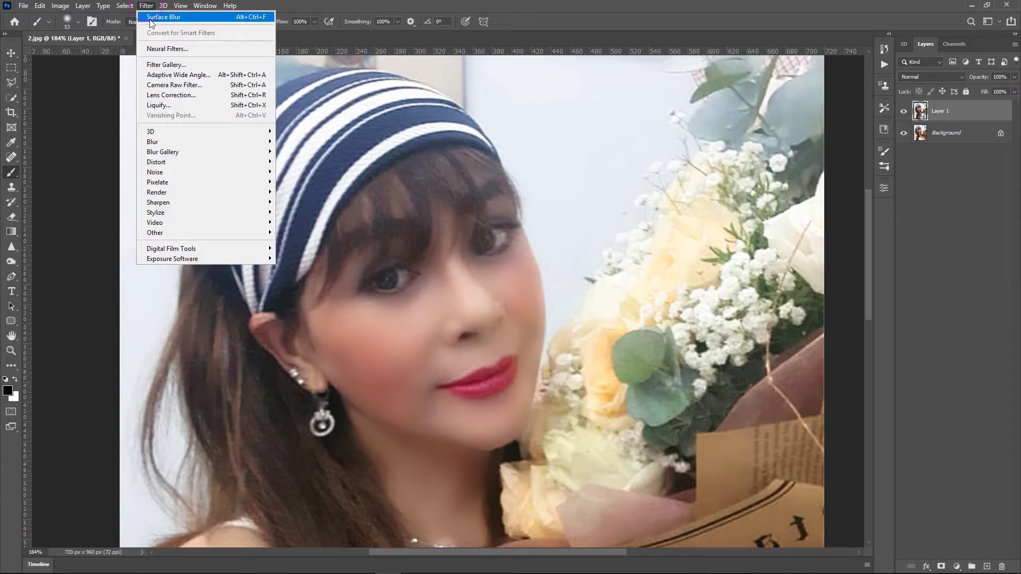
Step: Apply Camera Raw with Color Mixer saturation at Reds -85, Oranges -76, Yellows -71
{"action": "left_click", "coordinate": [166, 85]}
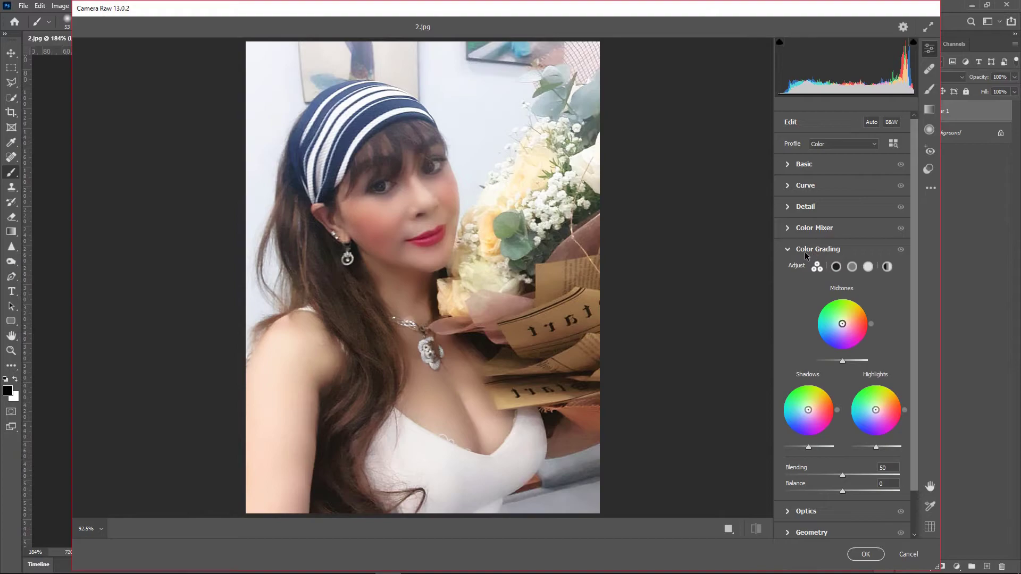
{"action": "left_click", "coordinate": [788, 250]}
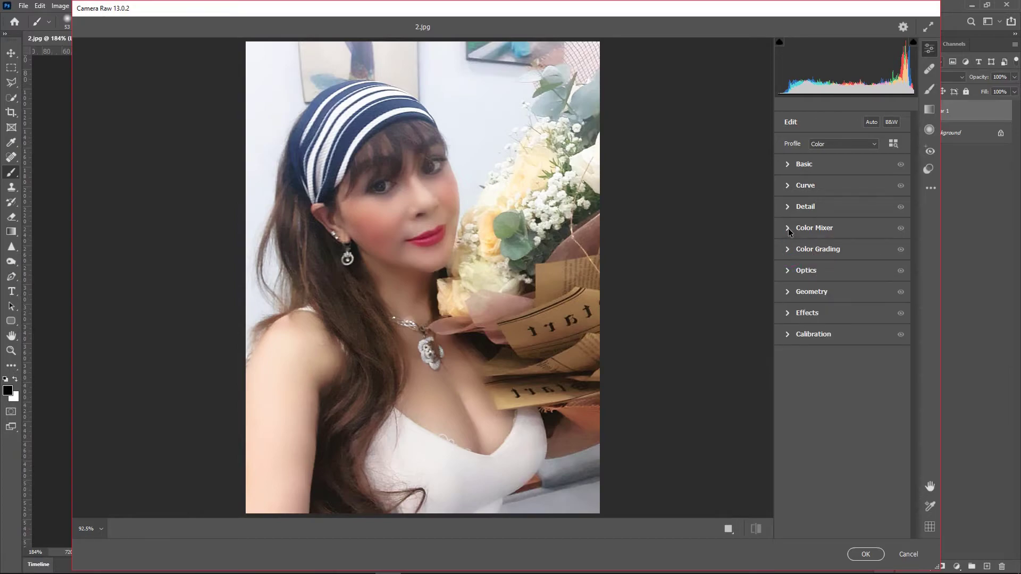
{"action": "left_click", "coordinate": [788, 229]}
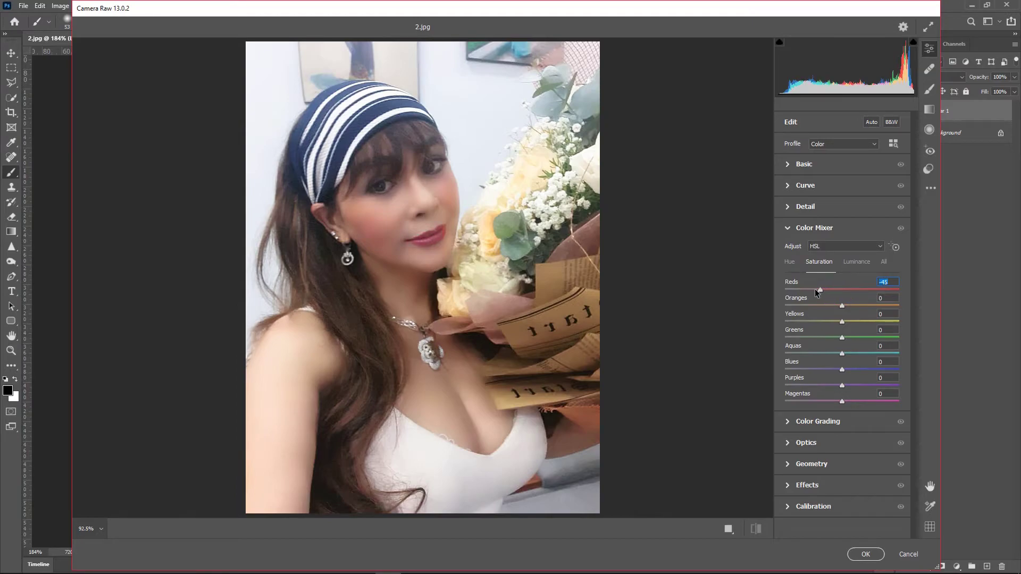
{"action": "left_click_drag", "start_coordinate": [802, 291], "coordinate": [794, 290]}
{"action": "left_click_drag", "start_coordinate": [842, 307], "coordinate": [799, 306]}
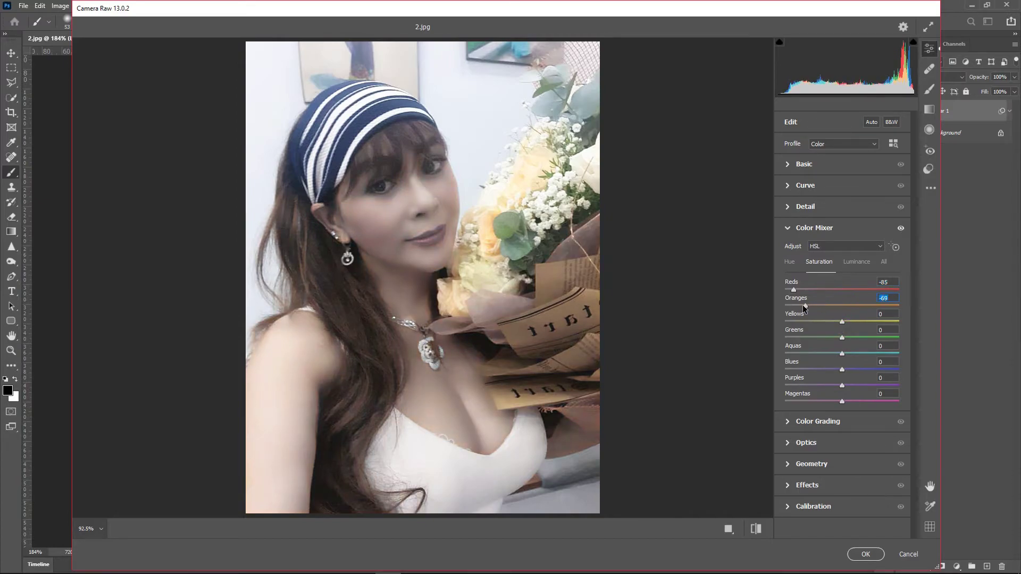
{"action": "left_click_drag", "start_coordinate": [842, 322], "coordinate": [805, 322]}
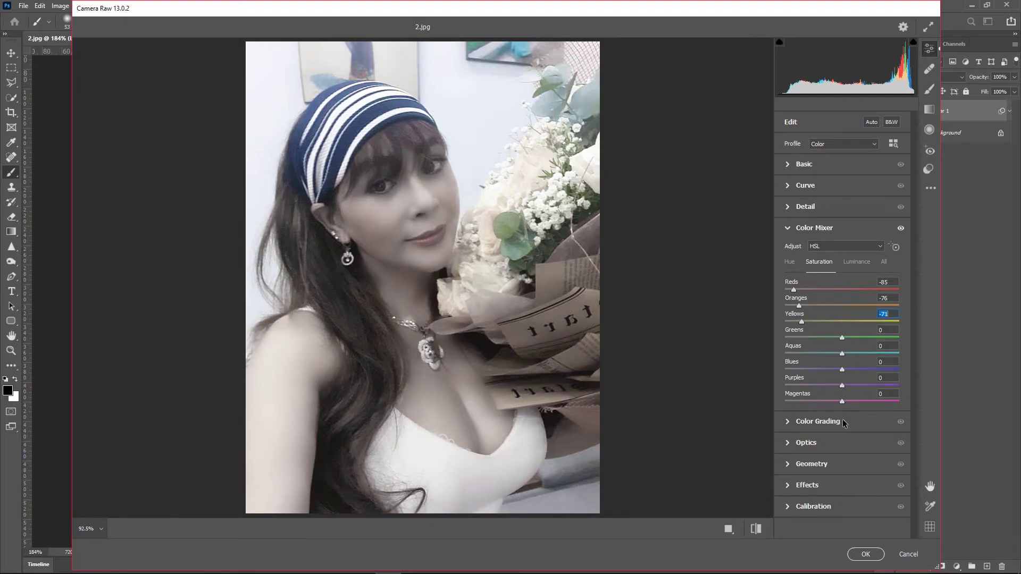
{"action": "left_click", "coordinate": [866, 555]}
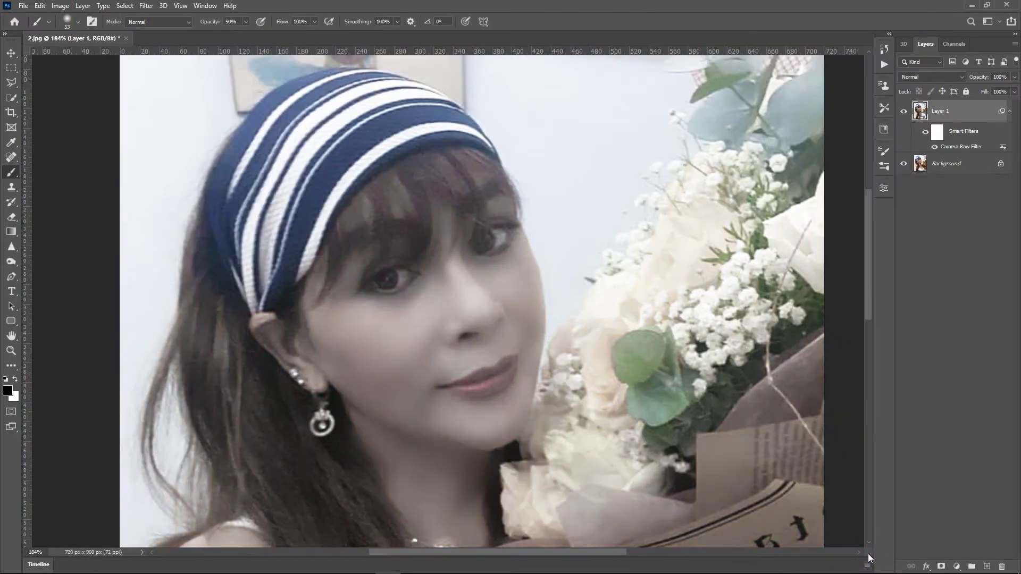
Step: Fit the image on screen and invert the Smart Filter mask to hide the filter
{"action": "key", "text": "ctrl+0"}
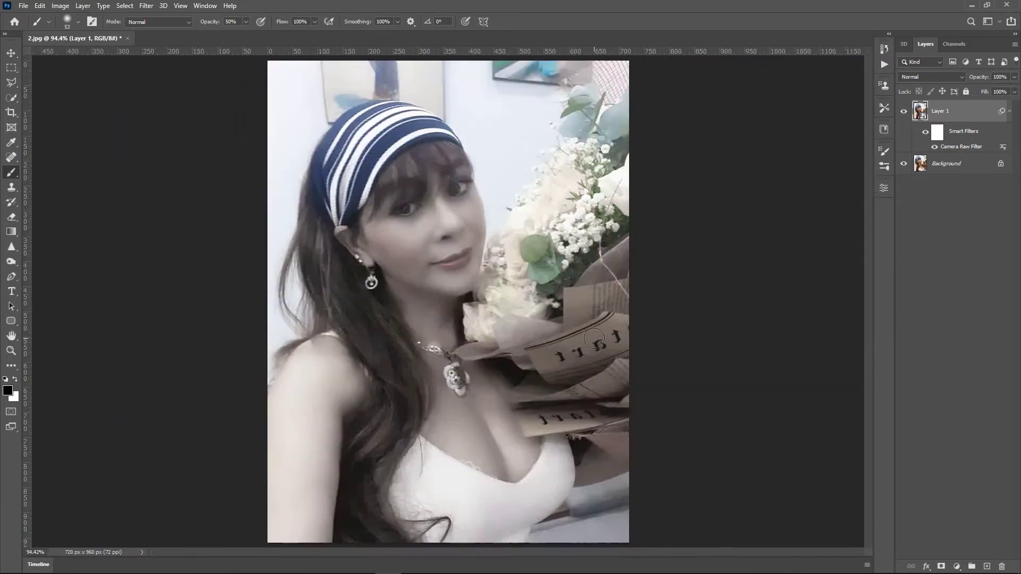
{"action": "scroll", "coordinate": [445, 163], "scroll_direction": "up", "scroll_amount": 1}
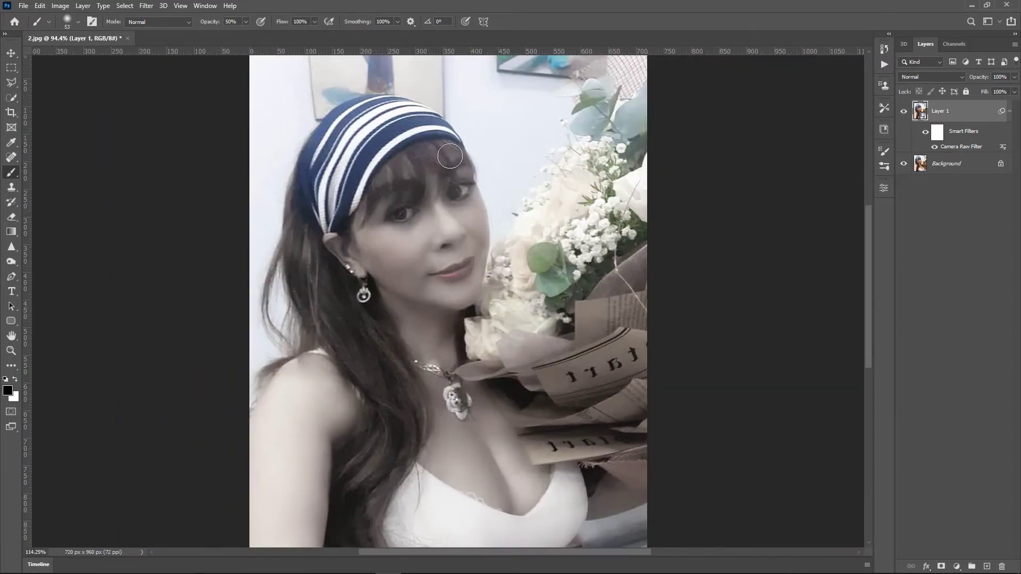
{"action": "scroll", "coordinate": [388, 171], "scroll_direction": "up", "scroll_amount": 2}
{"action": "scroll", "coordinate": [383, 161], "scroll_direction": "up", "scroll_amount": 2}
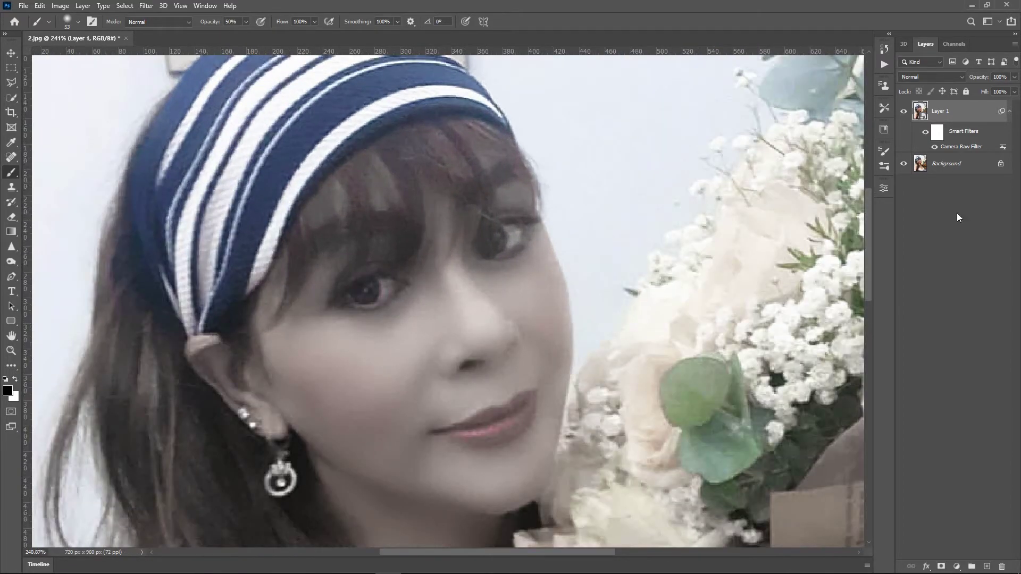
{"action": "left_click", "coordinate": [939, 136]}
{"action": "key", "text": "ctrl+i"}
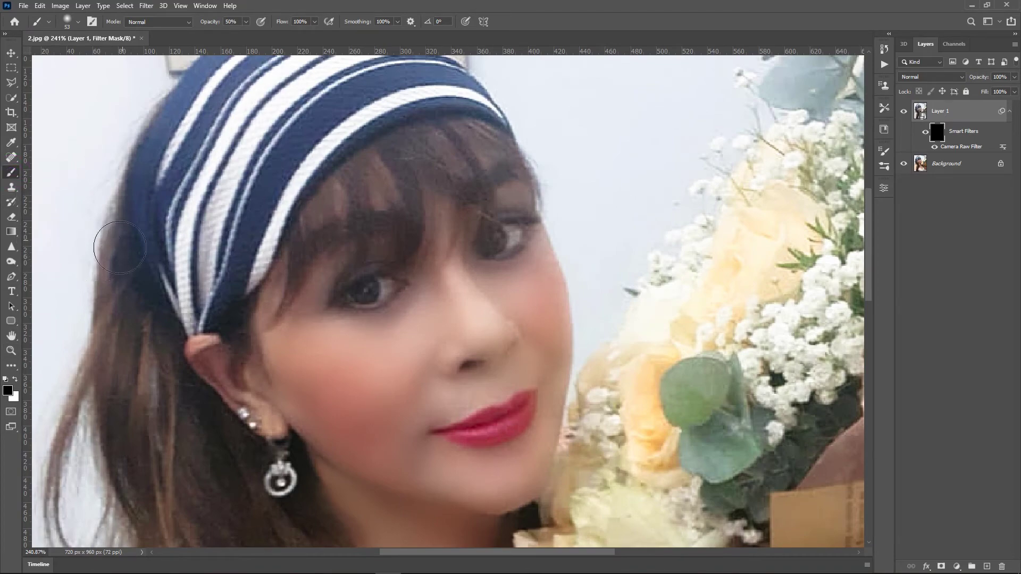
Step: Set the brush to 28 px with a pure white foreground colour
{"action": "left_click", "coordinate": [78, 22]}
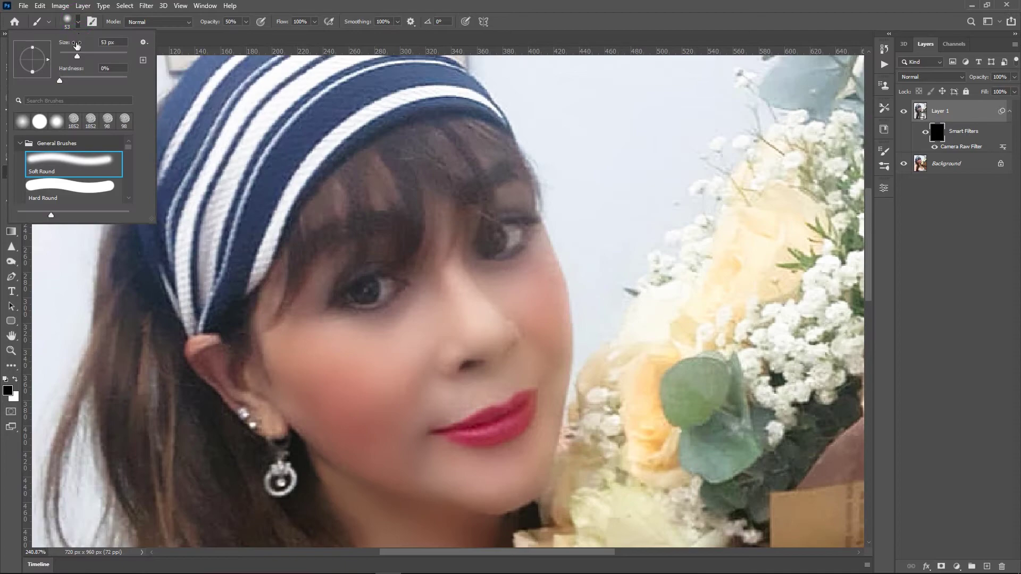
{"action": "left_click_drag", "start_coordinate": [75, 53], "coordinate": [69, 57]}
{"action": "left_click", "coordinate": [14, 381]}
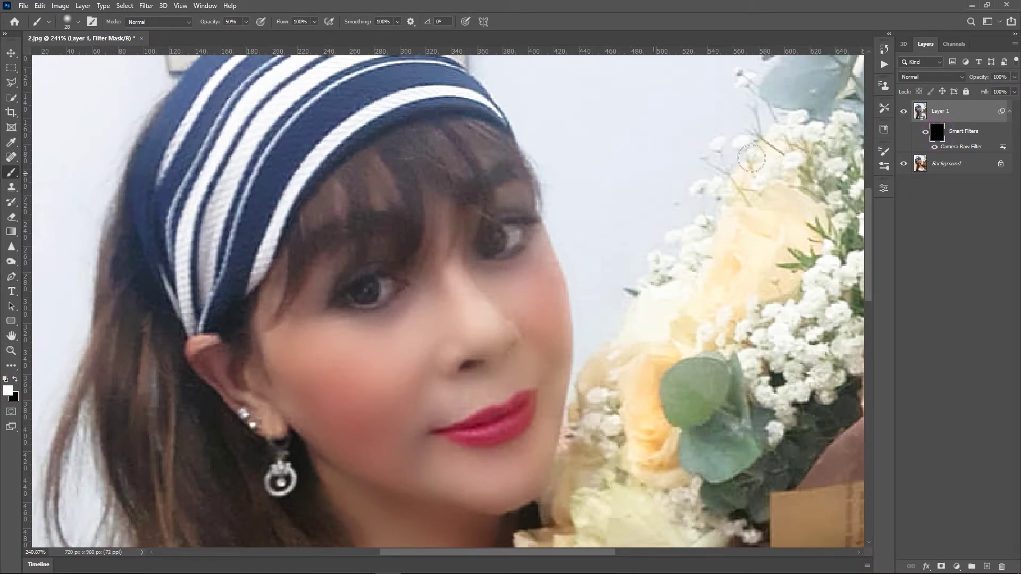
{"action": "left_click", "coordinate": [8, 392]}
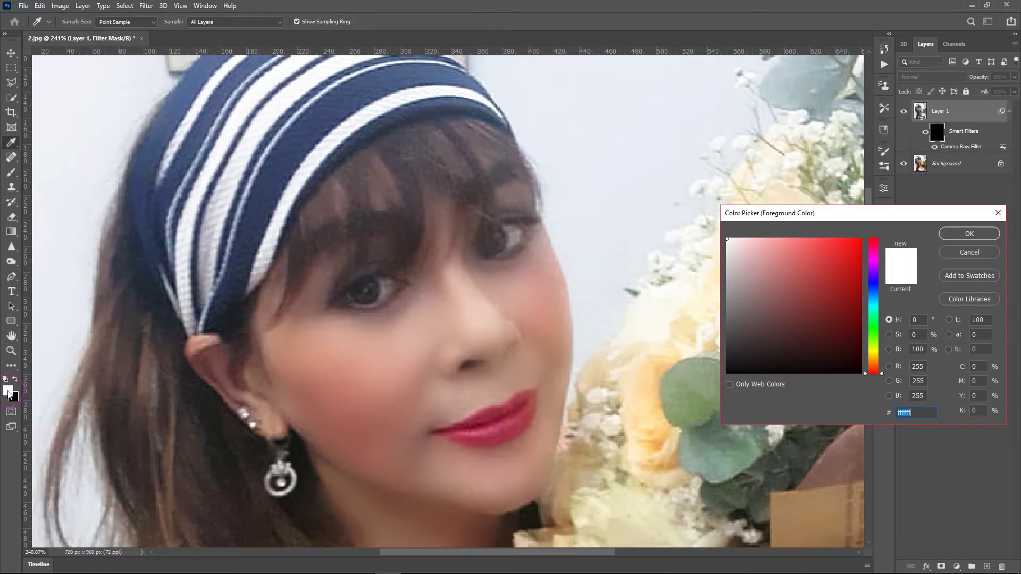
{"action": "left_click", "coordinate": [901, 258]}
{"action": "left_click", "coordinate": [969, 233]}
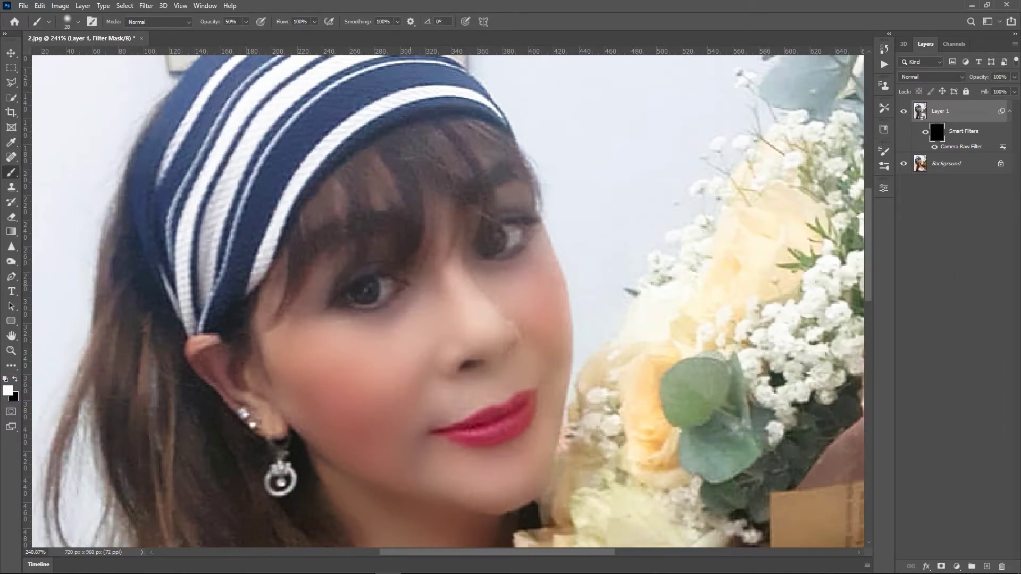
Step: Paint white on the filter mask over both irises to brighten the eyes
{"action": "mouse_move", "coordinate": [353, 285]}
{"action": "left_mouse_down"}
{"action": "mouse_move", "coordinate": [391, 287]}
{"action": "mouse_move", "coordinate": [360, 295]}
{"action": "left_mouse_up"}
{"action": "key", "text": "ctrl+z"}
{"action": "left_click_drag", "start_coordinate": [354, 296], "coordinate": [387, 287]}
{"action": "left_click_drag", "start_coordinate": [386, 288], "coordinate": [353, 292]}
{"action": "left_click_drag", "start_coordinate": [490, 243], "coordinate": [515, 235]}
{"action": "left_click_drag", "start_coordinate": [378, 290], "coordinate": [351, 297]}
Step: Compare against the original by toggling Layer 1, brighten the right eye, and duplicate the flattened photo
{"action": "scroll", "coordinate": [474, 293], "scroll_direction": "down", "scroll_amount": 4}
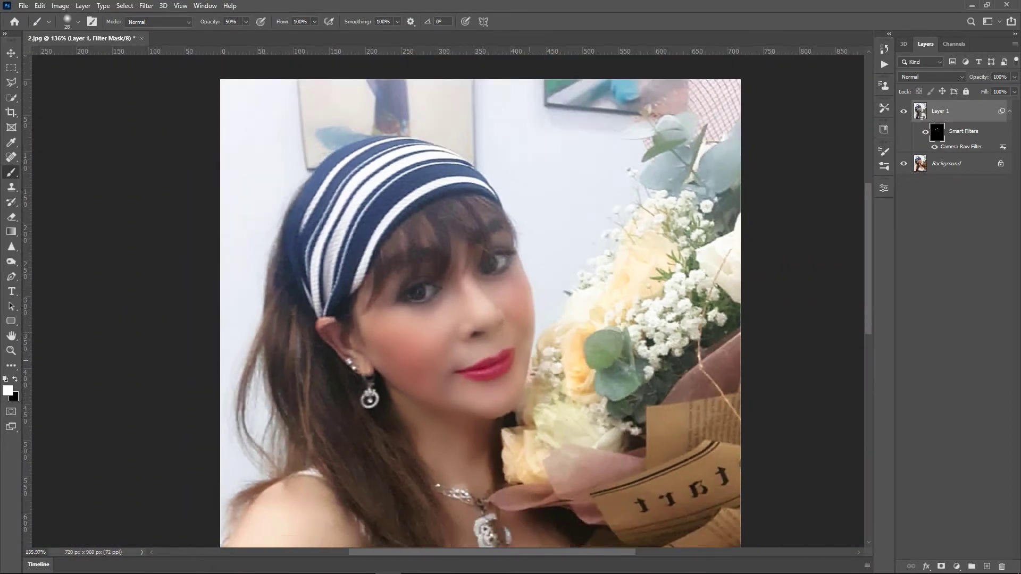
{"action": "scroll", "coordinate": [532, 390], "scroll_direction": "down", "scroll_amount": 2}
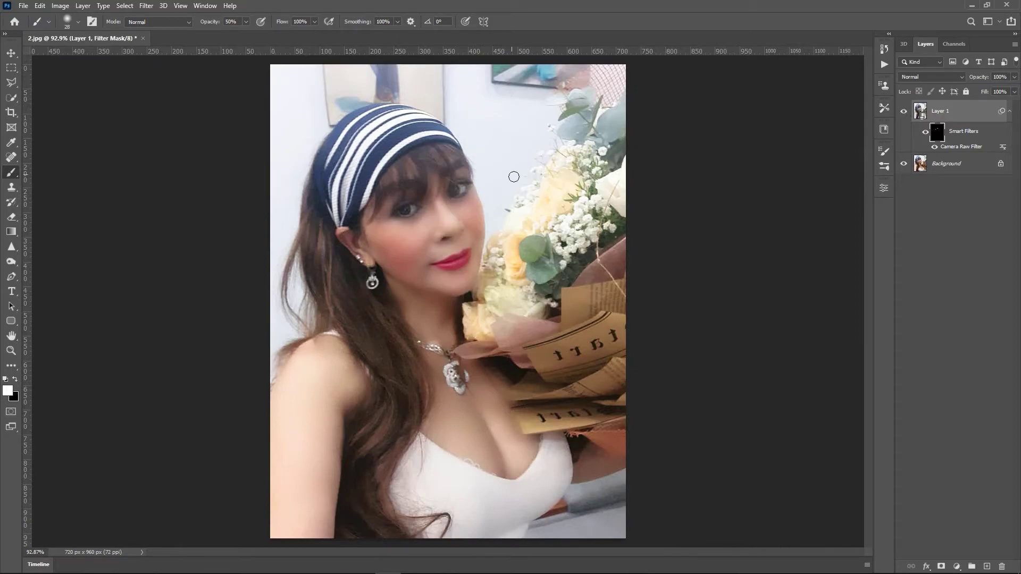
{"action": "scroll", "coordinate": [514, 177], "scroll_direction": "up", "scroll_amount": 3}
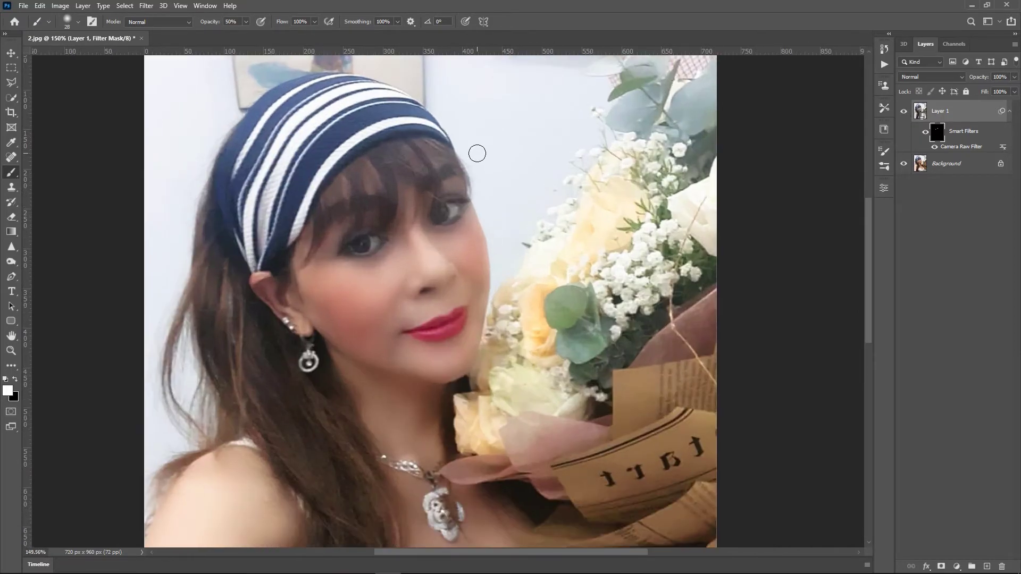
{"action": "left_click", "coordinate": [904, 111]}
{"action": "left_click", "coordinate": [904, 112]}
{"action": "left_click", "coordinate": [904, 112]}
{"action": "left_click", "coordinate": [904, 112]}
{"action": "left_click_drag", "start_coordinate": [446, 211], "coordinate": [450, 210]}
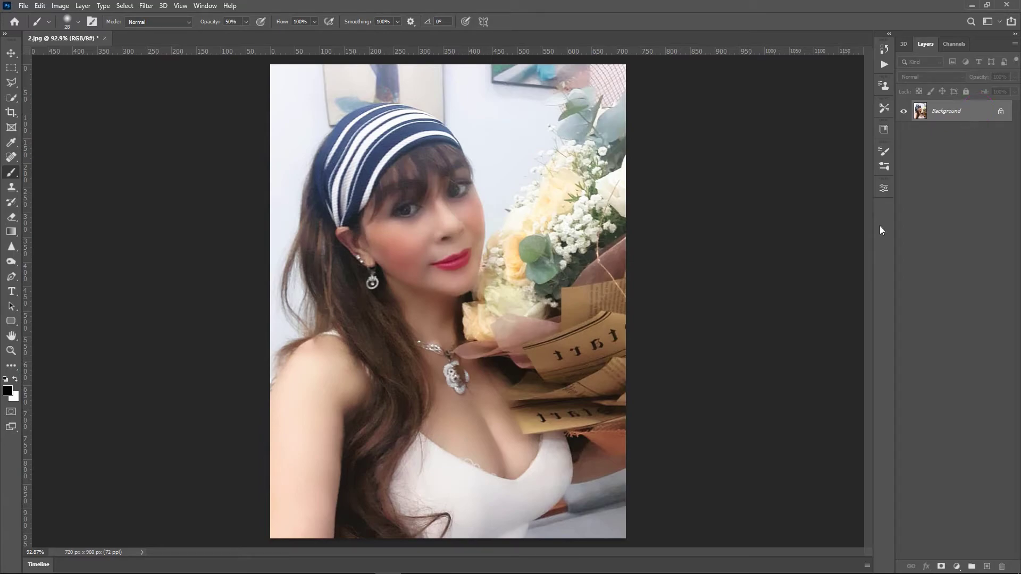
{"action": "key", "text": "ctrl+j"}
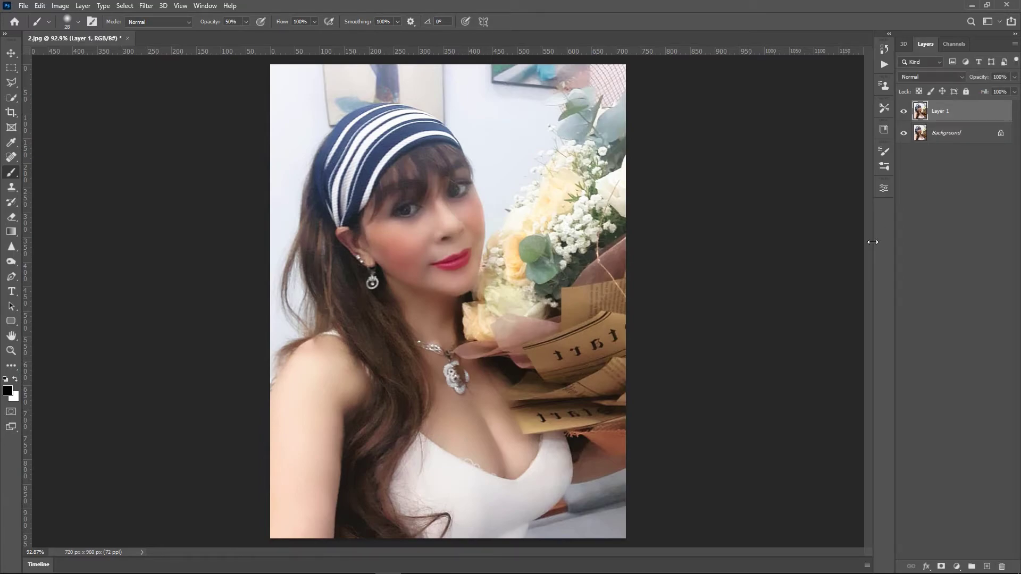
Step: Remove the background behind the subject from the layer's Properties panel
{"action": "left_click", "coordinate": [204, 6]}
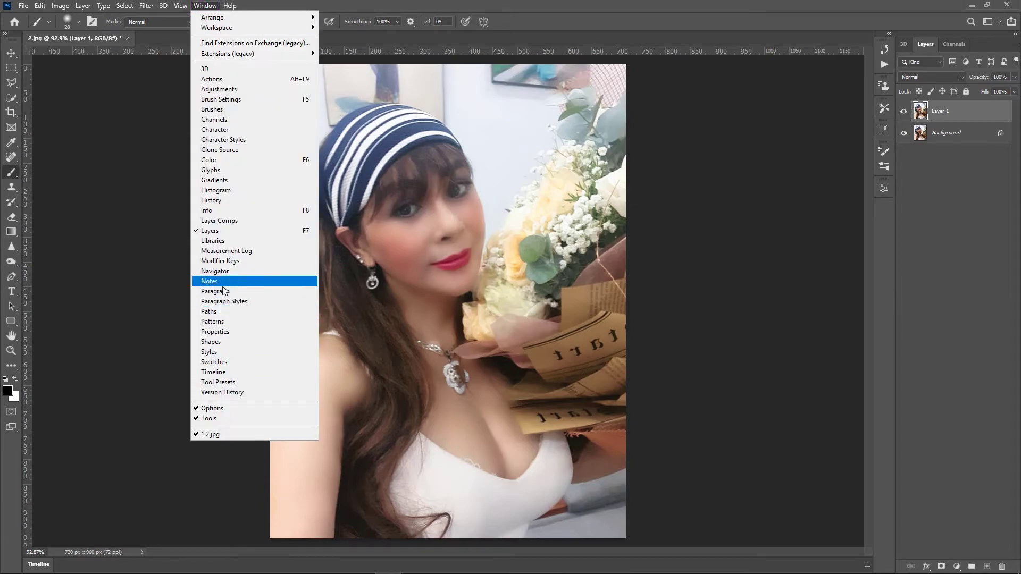
{"action": "left_click", "coordinate": [223, 332]}
{"action": "left_click_drag", "start_coordinate": [868, 234], "coordinate": [868, 281]}
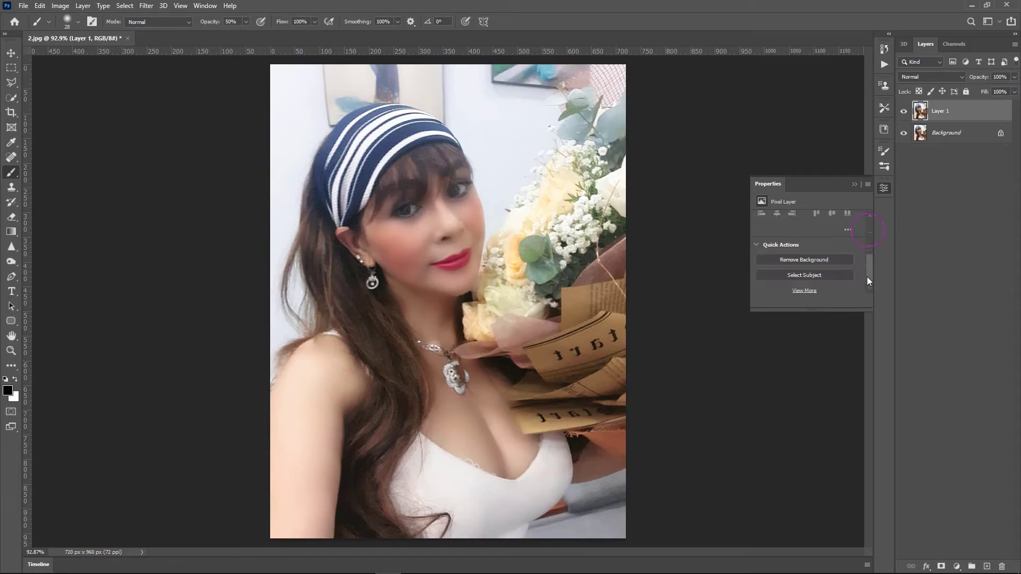
{"action": "left_click", "coordinate": [804, 261]}
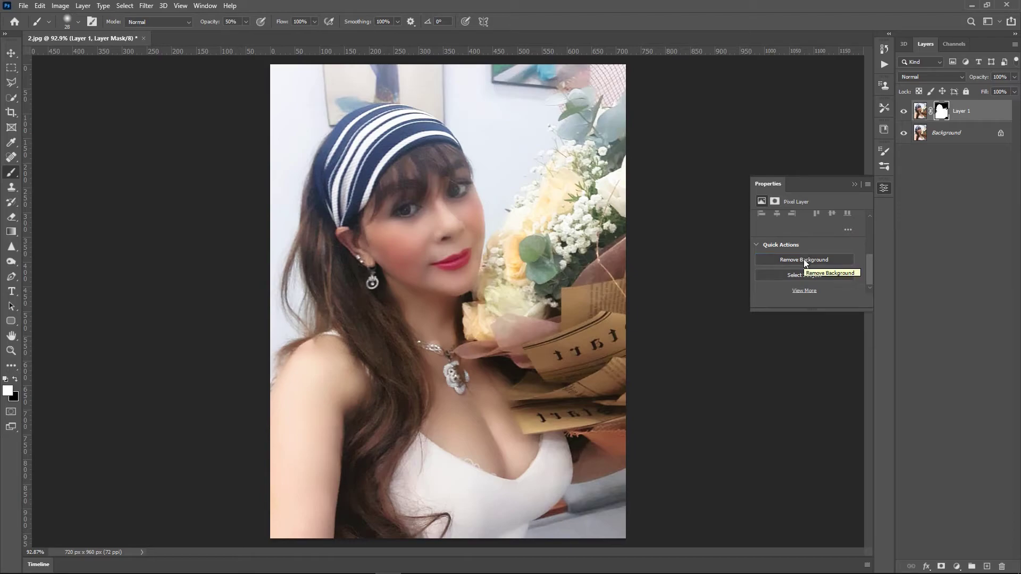
{"action": "left_click", "coordinate": [990, 109]}
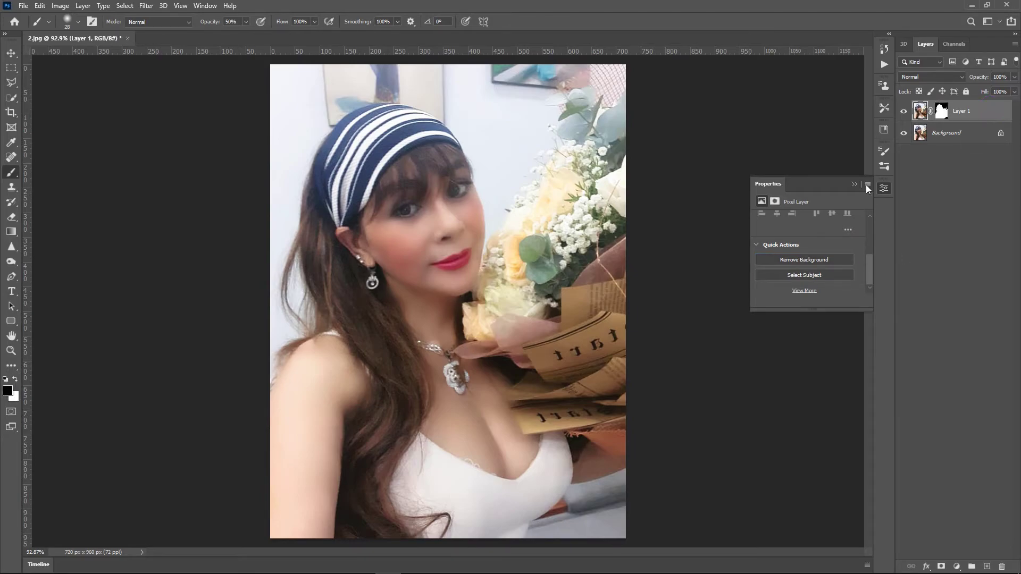
{"action": "left_click", "coordinate": [856, 184]}
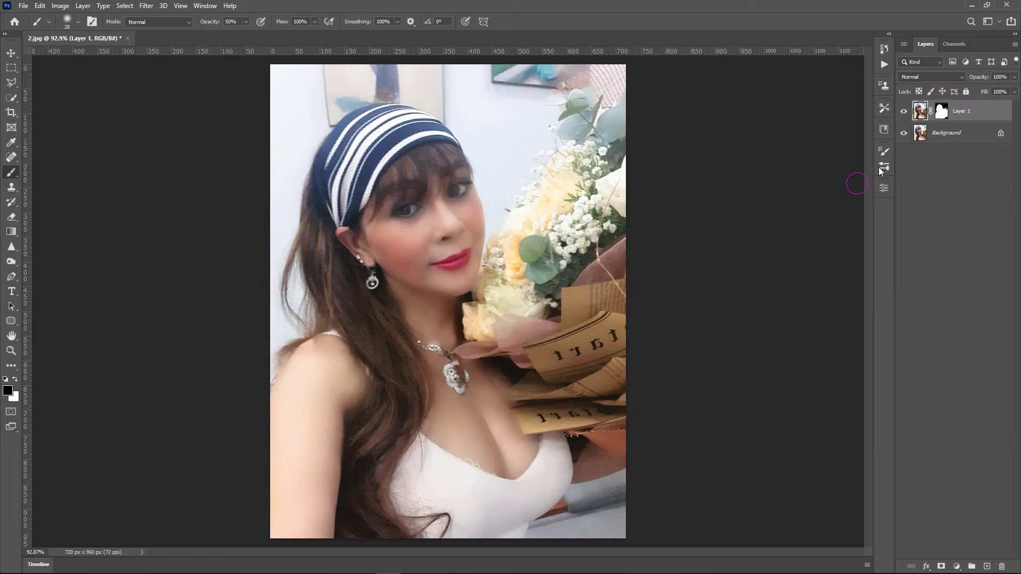
Step: Hide the Background, add a new layer, and merge it with Layer 1 into Layer 2
{"action": "left_click", "coordinate": [902, 133]}
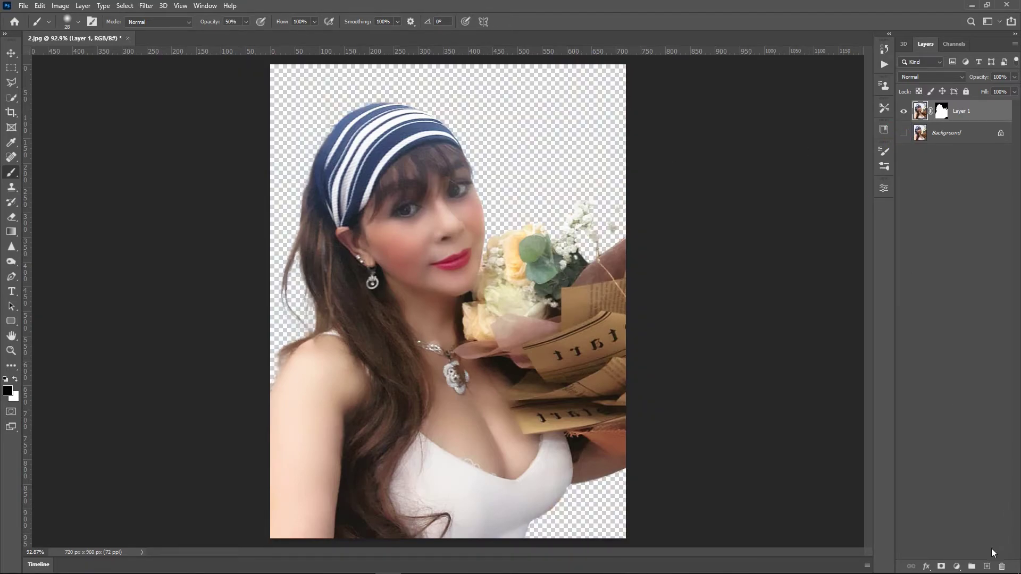
{"action": "left_click", "coordinate": [986, 567]}
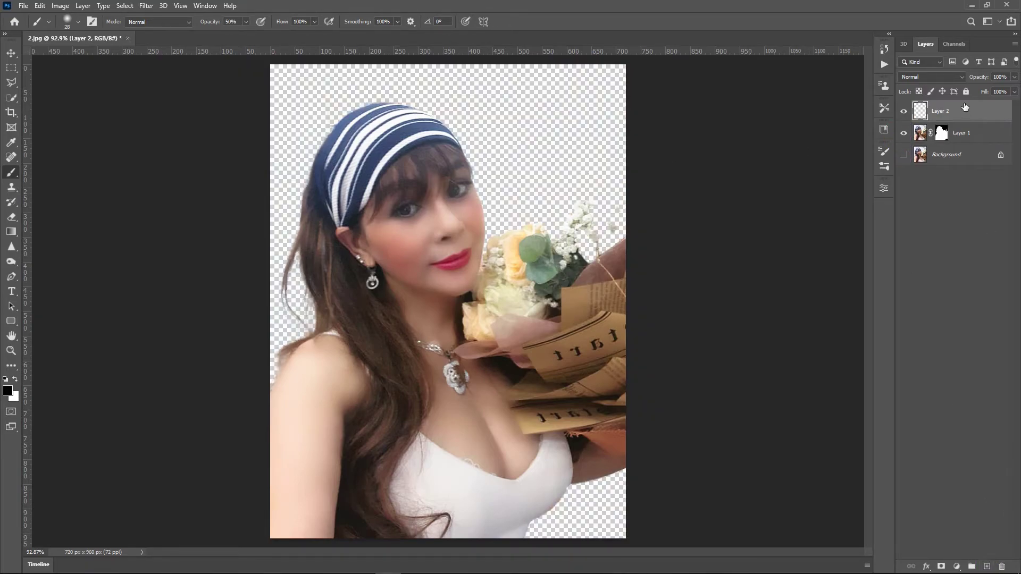
{"action": "left_click", "coordinate": [965, 134], "text": "shift"}
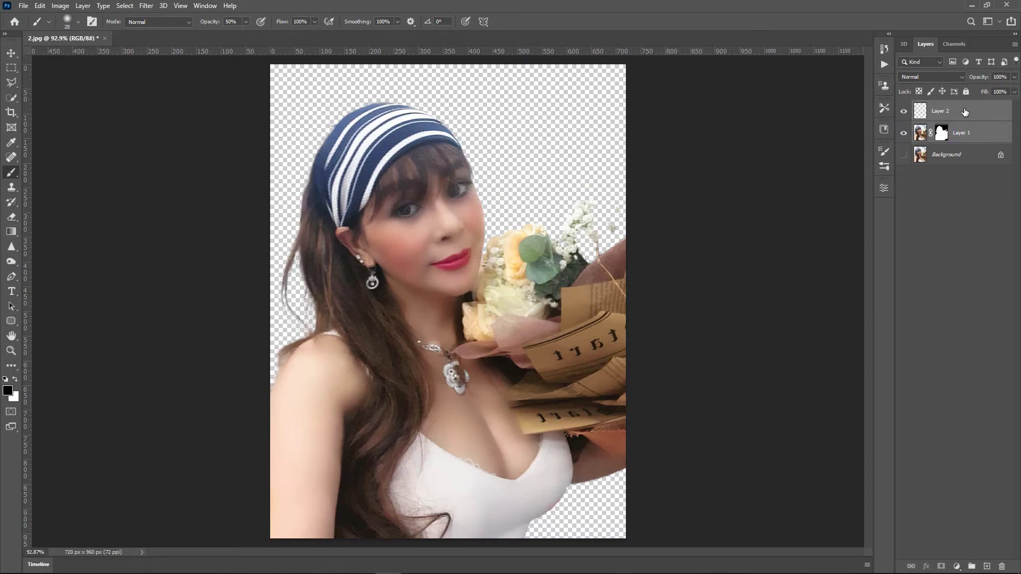
{"action": "right_click", "coordinate": [965, 112]}
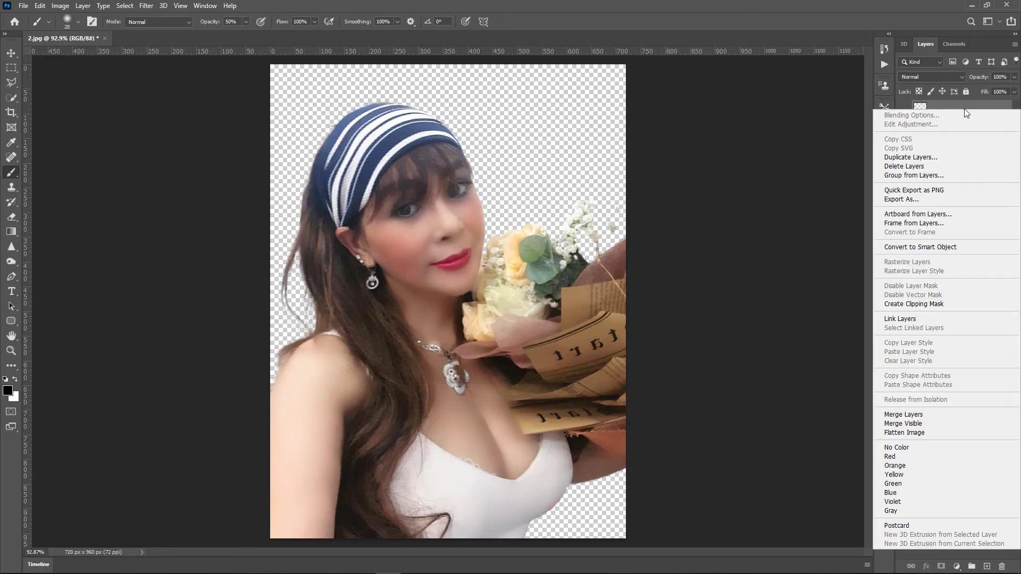
{"action": "left_click", "coordinate": [903, 414]}
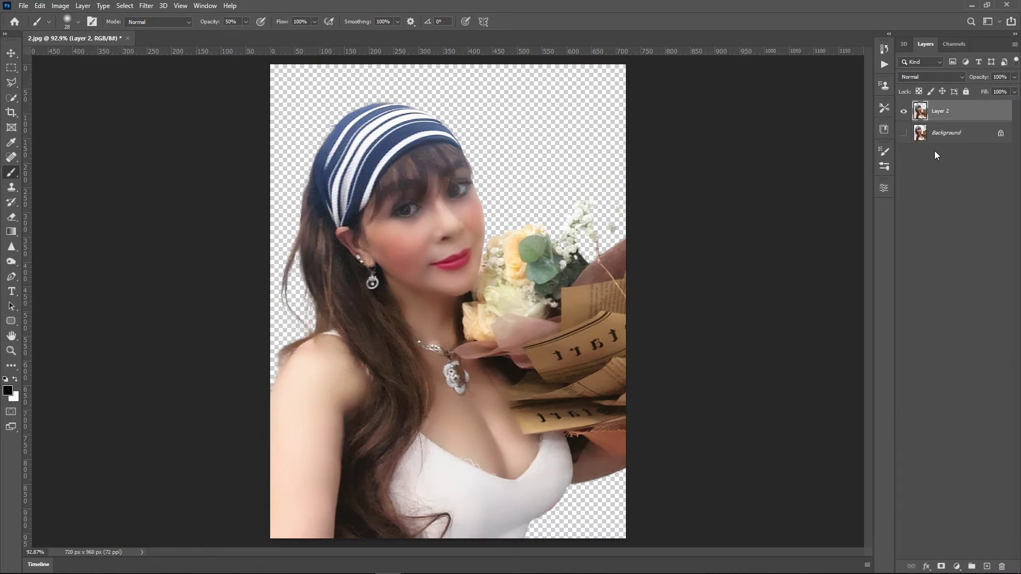
{"action": "left_click", "coordinate": [904, 133]}
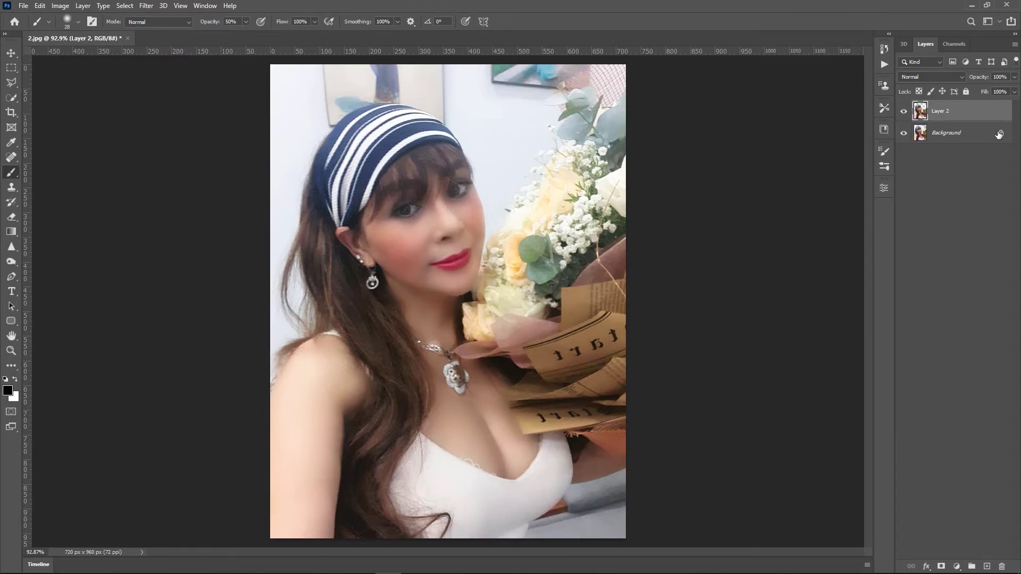
Step: Duplicate the Background layer as Background copy
{"action": "left_click", "coordinate": [953, 134]}
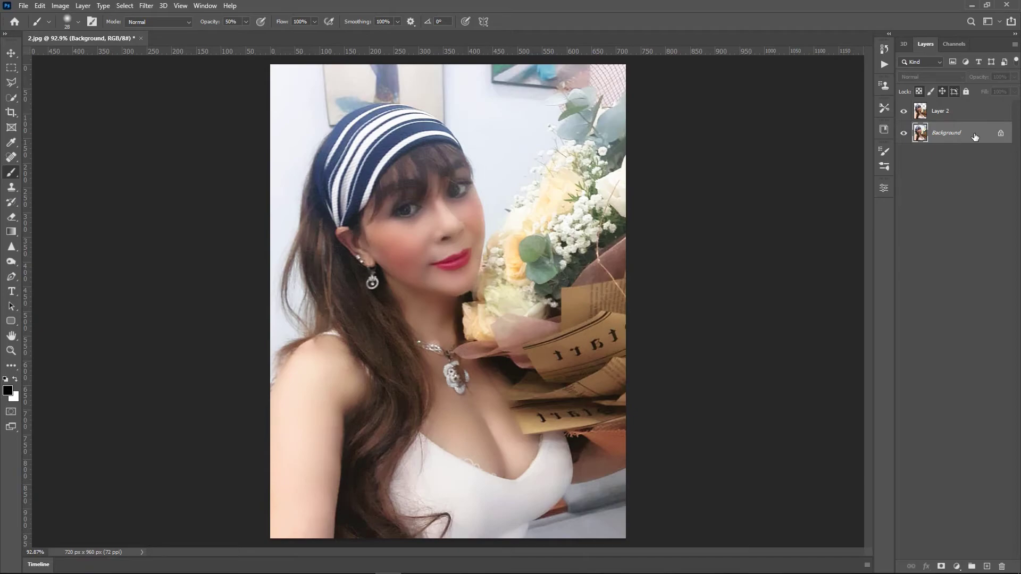
{"action": "key", "text": "ctrl+j"}
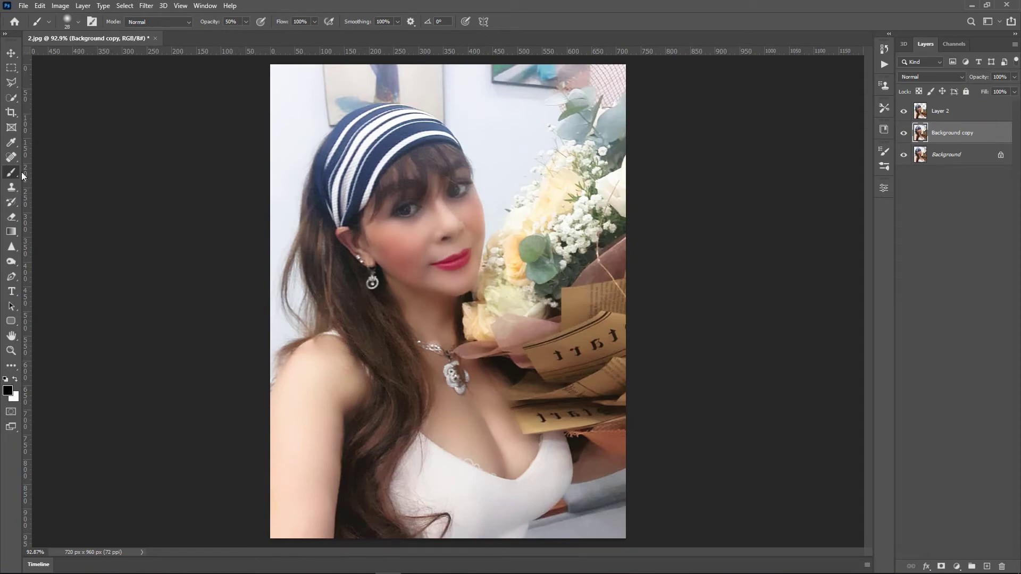
{"action": "left_click", "coordinate": [11, 188]}
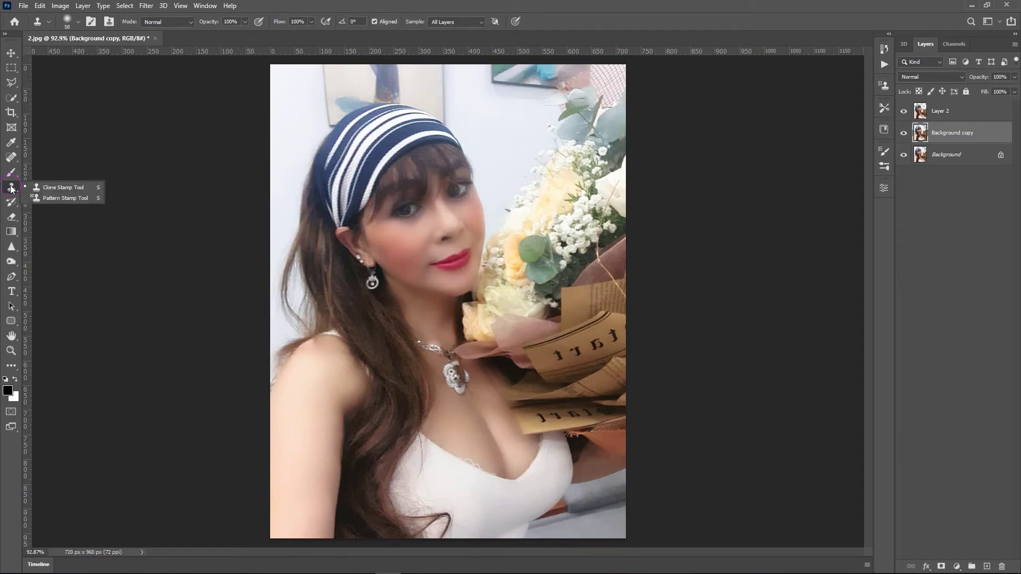
Step: Clone plain wall over the picture-frame edges above the headband
{"action": "left_click", "coordinate": [65, 191]}
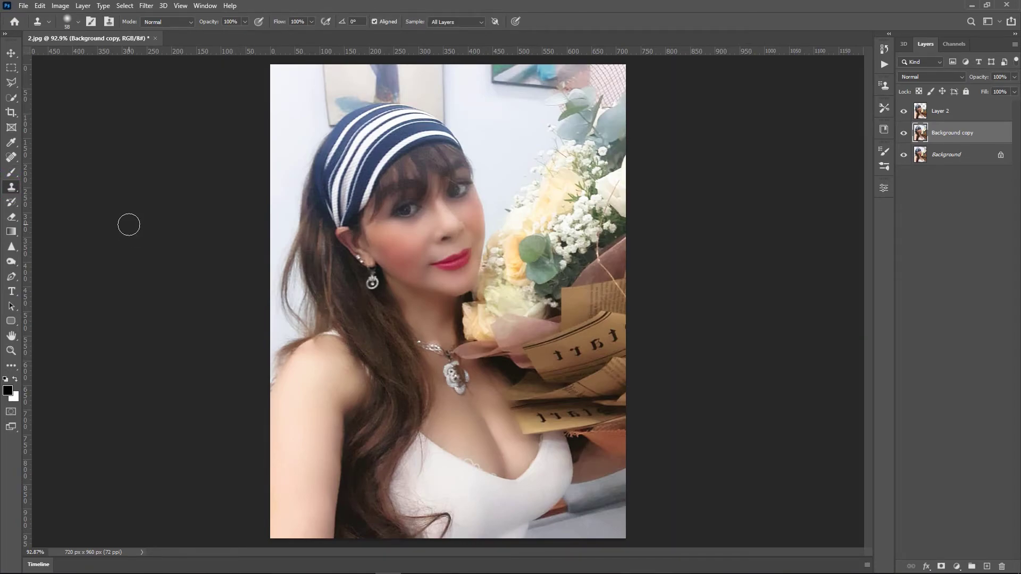
{"action": "left_click", "coordinate": [297, 131], "text": "alt"}
{"action": "left_click_drag", "start_coordinate": [332, 122], "coordinate": [338, 113]}
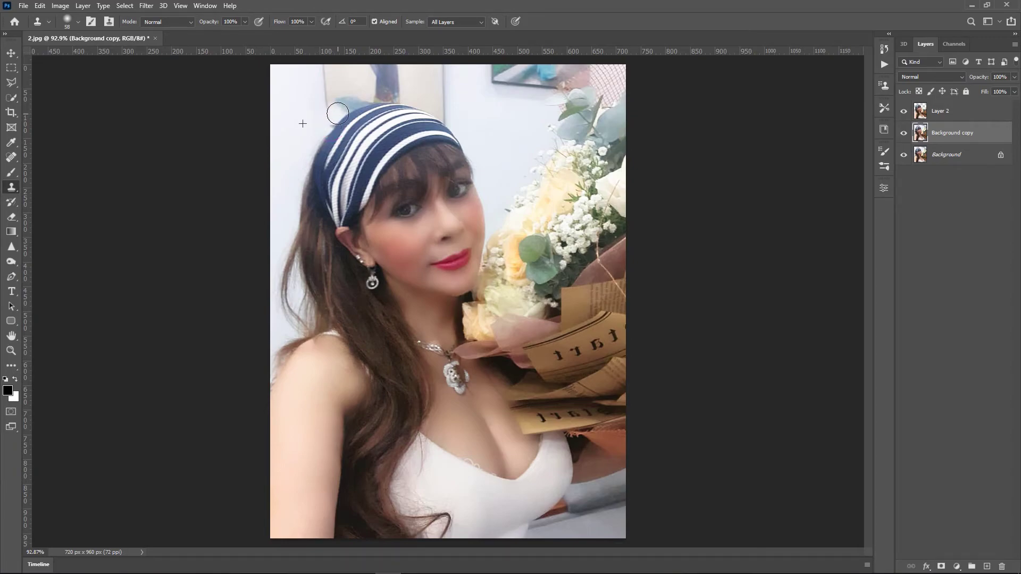
{"action": "left_click", "coordinate": [245, 21]}
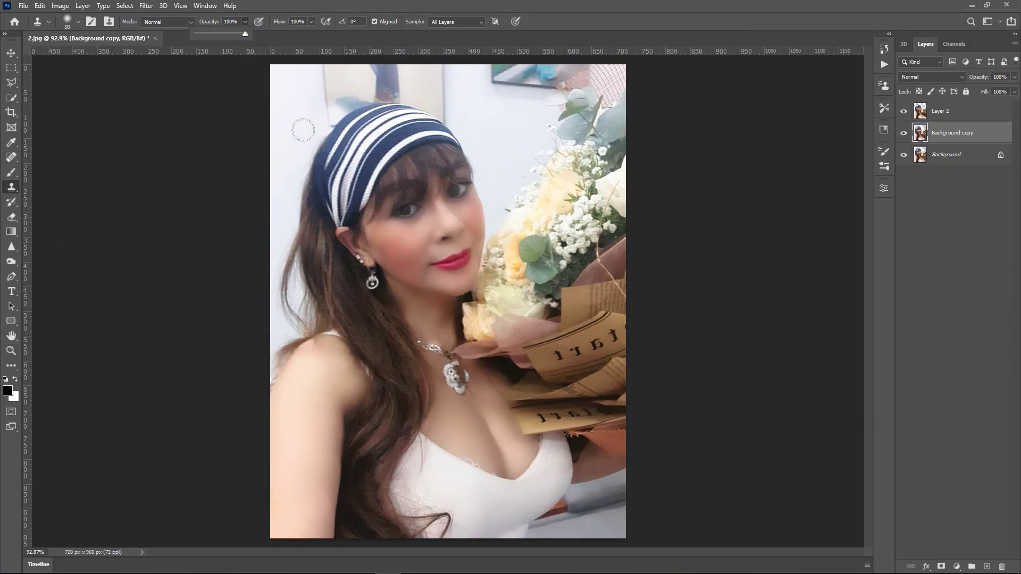
{"action": "left_click_drag", "start_coordinate": [303, 131], "coordinate": [327, 94]}
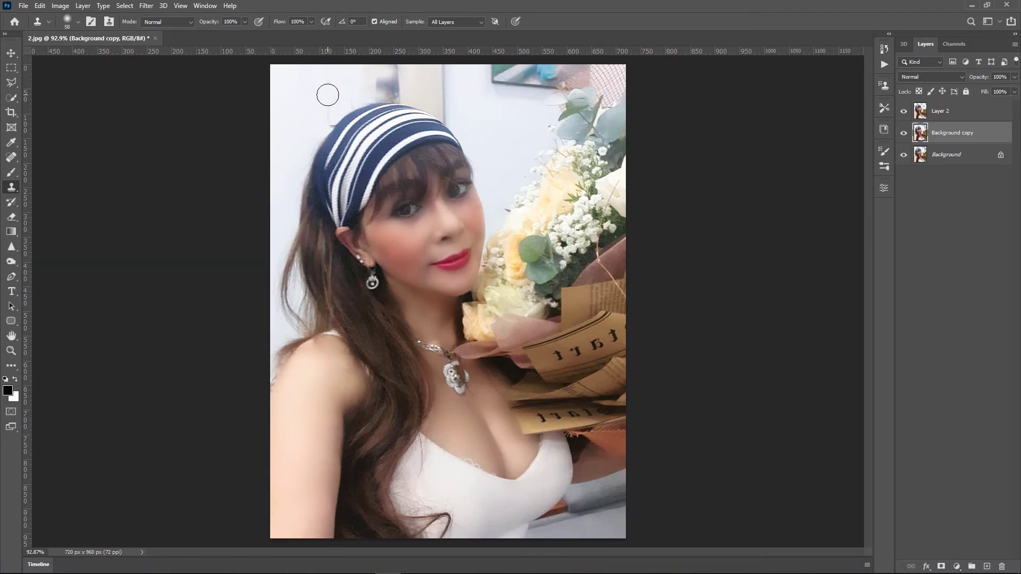
{"action": "mouse_move", "coordinate": [462, 114]}
{"action": "left_mouse_down"}
{"action": "mouse_move", "coordinate": [396, 80]}
{"action": "mouse_move", "coordinate": [356, 91]}
{"action": "left_mouse_up"}
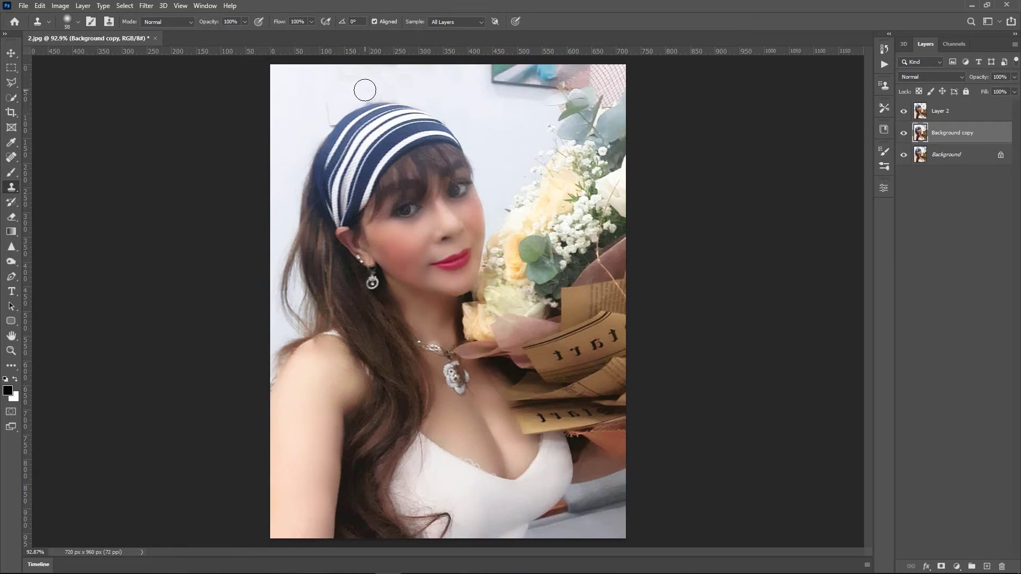
Step: Add a white layer mask to Layer 2
{"action": "left_click", "coordinate": [951, 110]}
{"action": "left_click", "coordinate": [941, 567]}
{"action": "key", "text": "x"}
{"action": "scroll", "coordinate": [289, 158], "scroll_direction": "up", "scroll_amount": 4}
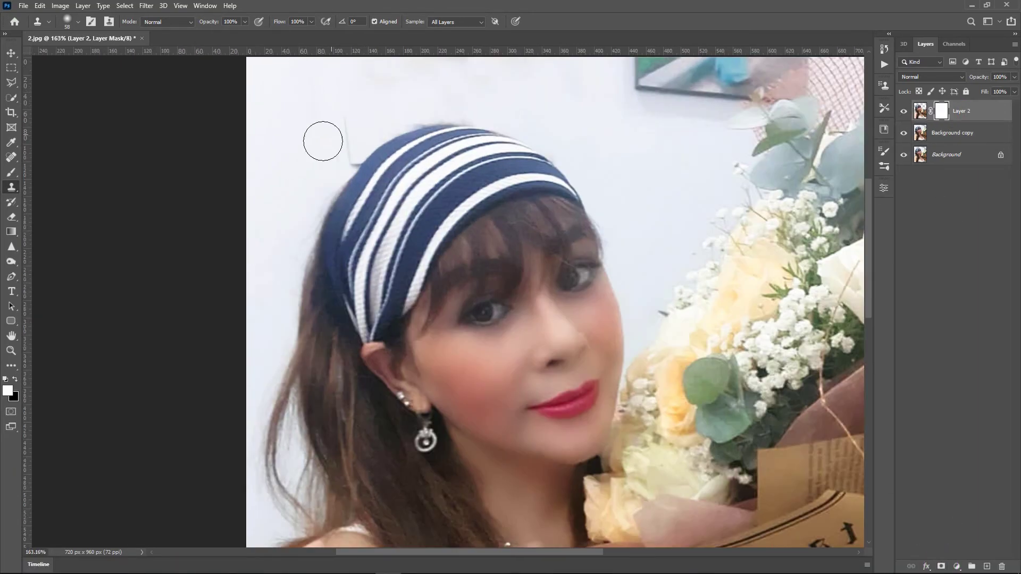
Step: Paint black on Layer 2's mask to hide the dark streak above the headband
{"action": "left_click", "coordinate": [15, 379]}
{"action": "key", "text": "b"}
{"action": "left_click_drag", "start_coordinate": [348, 126], "coordinate": [351, 158]}
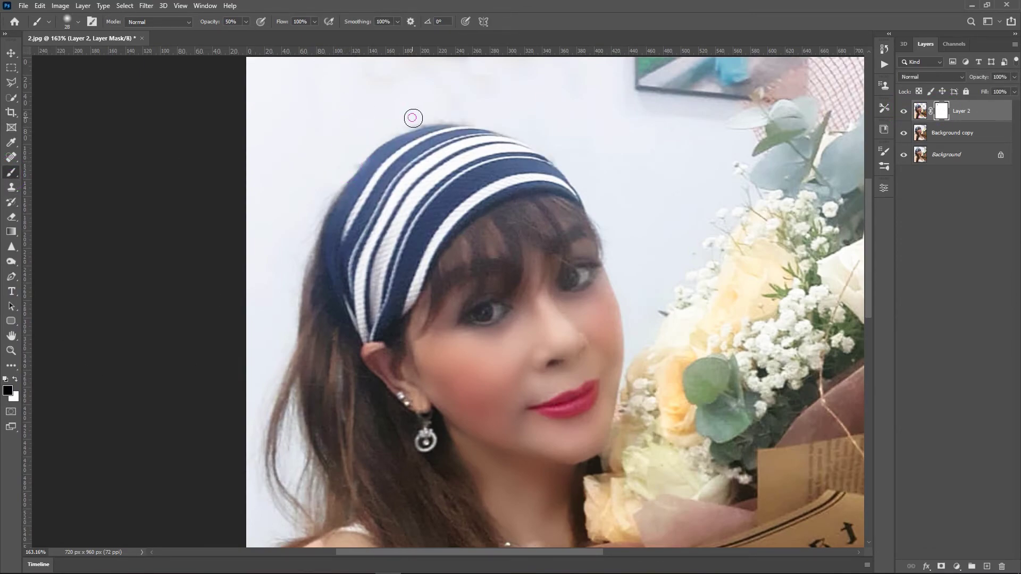
Step: Merge all visible layers into a single Background
{"action": "scroll", "coordinate": [413, 118], "scroll_direction": "down", "scroll_amount": 3}
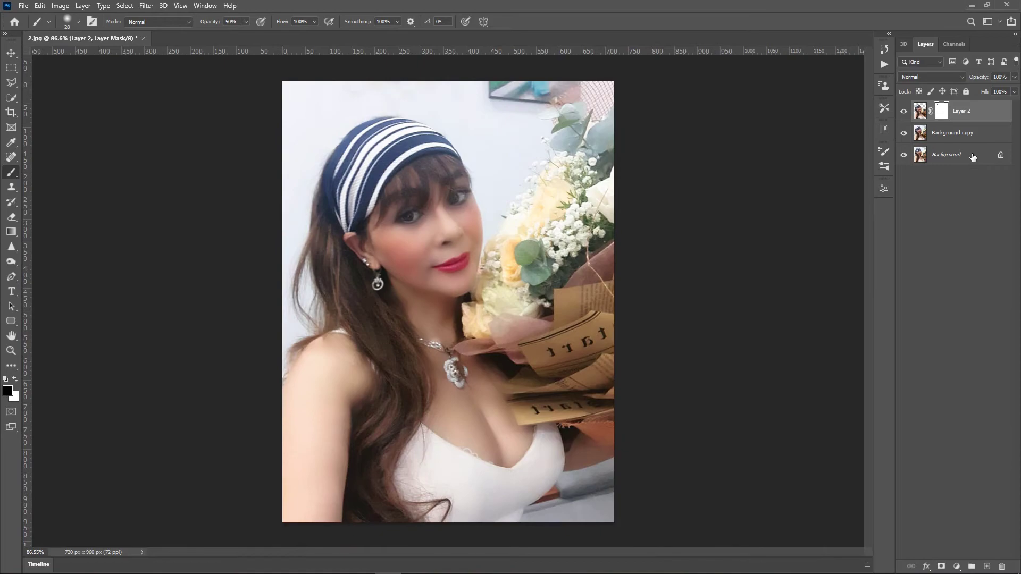
{"action": "right_click", "coordinate": [973, 155]}
{"action": "left_click", "coordinate": [969, 248]}
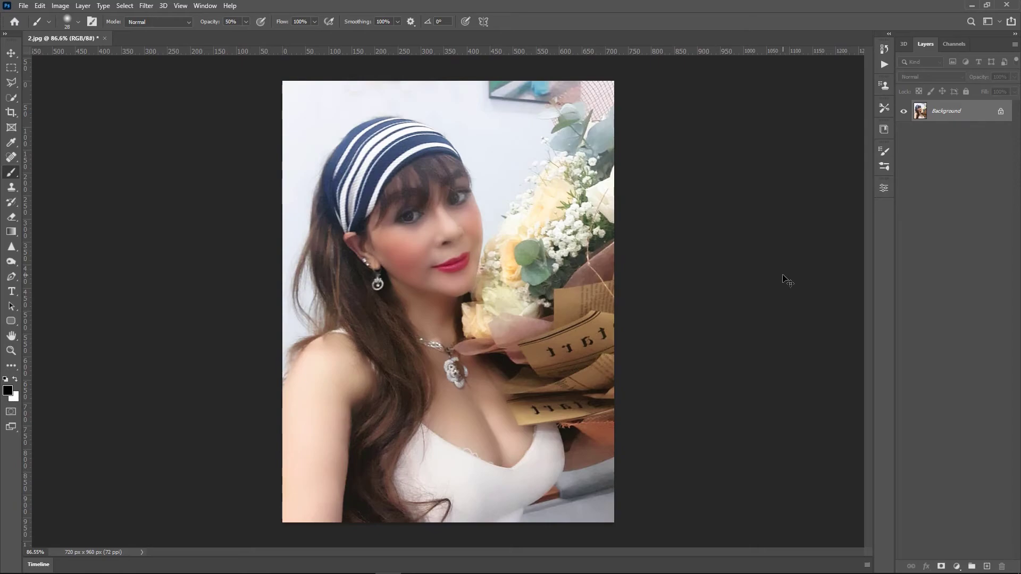
Step: Select the whole canvas and copy the retouched image
{"action": "key", "text": "ctrl+a"}
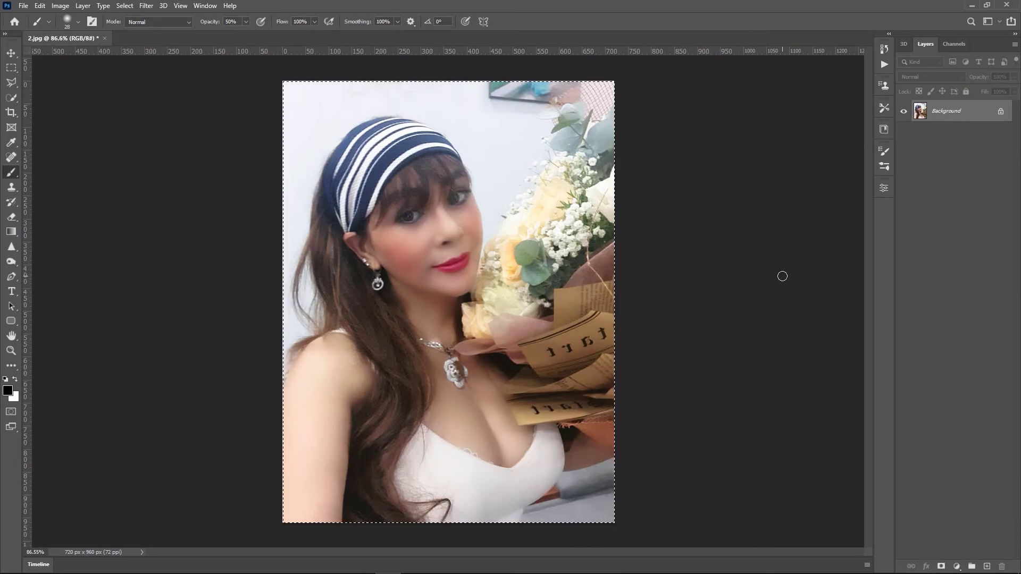
{"action": "left_click", "coordinate": [125, 7]}
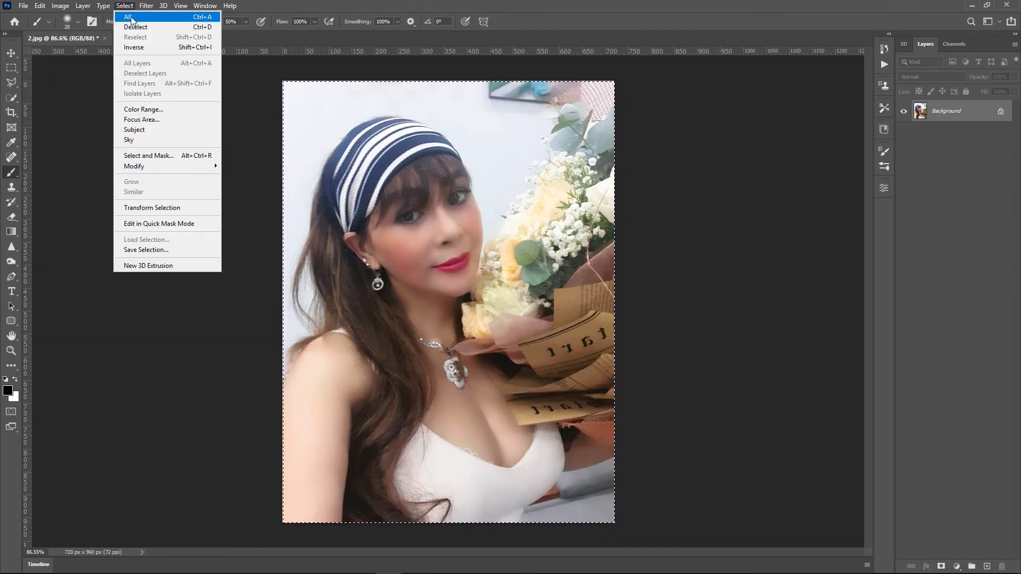
{"action": "left_click", "coordinate": [132, 19]}
{"action": "left_click", "coordinate": [40, 6]}
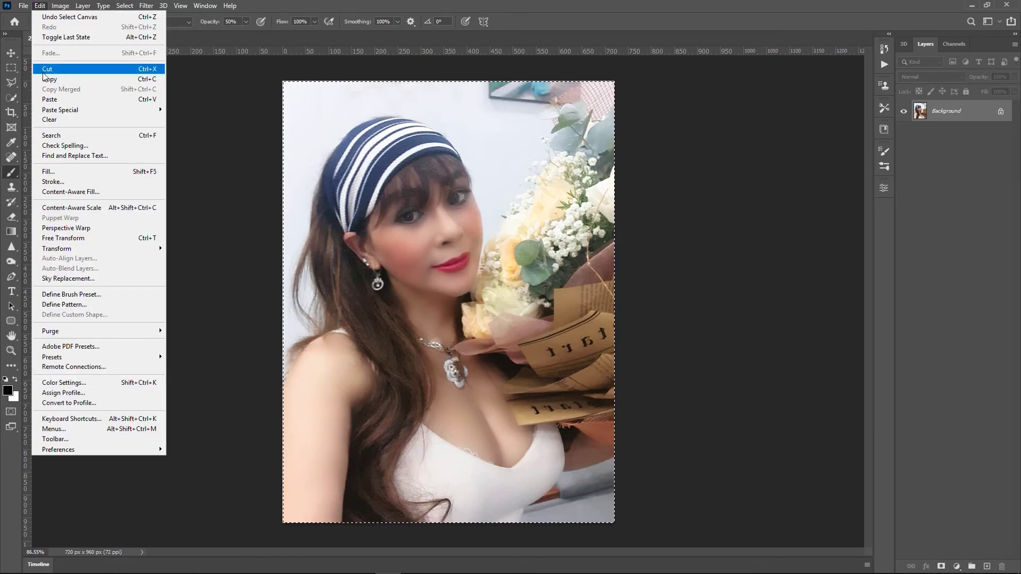
{"action": "left_click", "coordinate": [47, 79]}
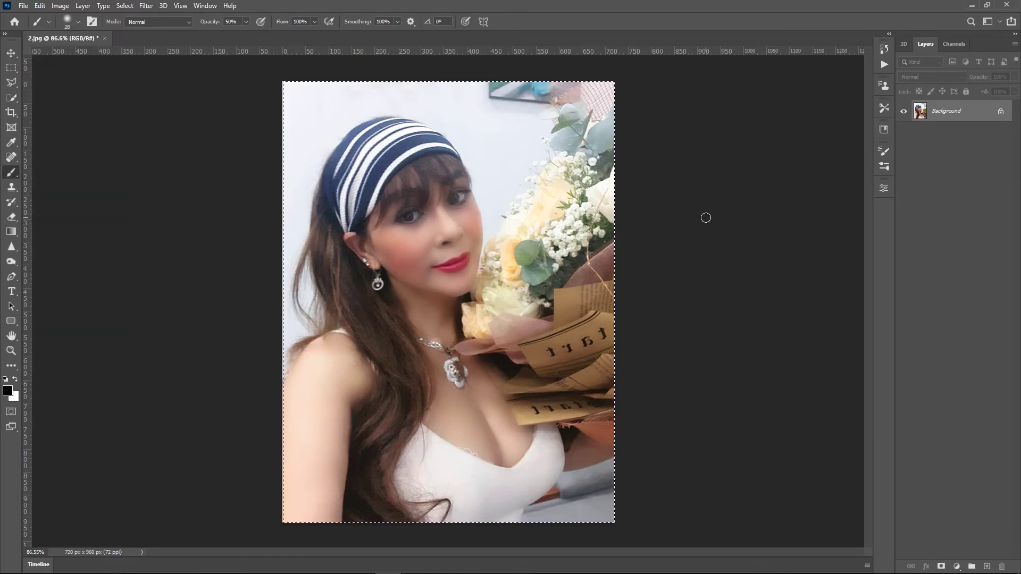
Step: Revert the document to the original 2.jpg snapshot in History
{"action": "left_click", "coordinate": [884, 53]}
{"action": "left_click_drag", "start_coordinate": [868, 233], "coordinate": [868, 75]}
{"action": "left_click", "coordinate": [786, 66]}
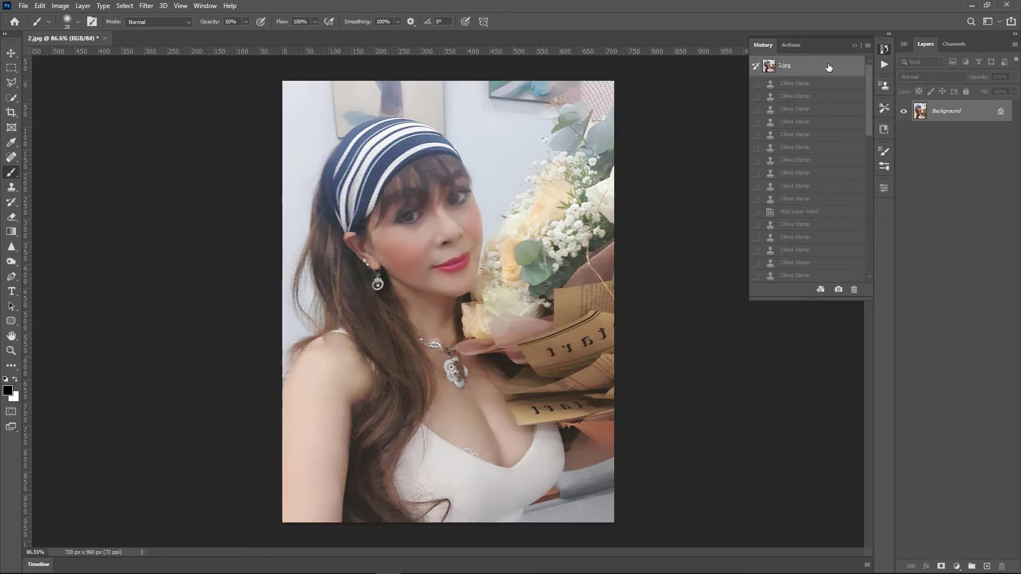
Step: Collapse the History panel and zoom out so the original photo shows smaller with space around it
{"action": "left_click", "coordinate": [855, 46]}
{"action": "scroll", "coordinate": [648, 250], "scroll_direction": "down", "scroll_amount": 2}
{"action": "scroll", "coordinate": [644, 264], "scroll_direction": "down", "scroll_amount": 2}
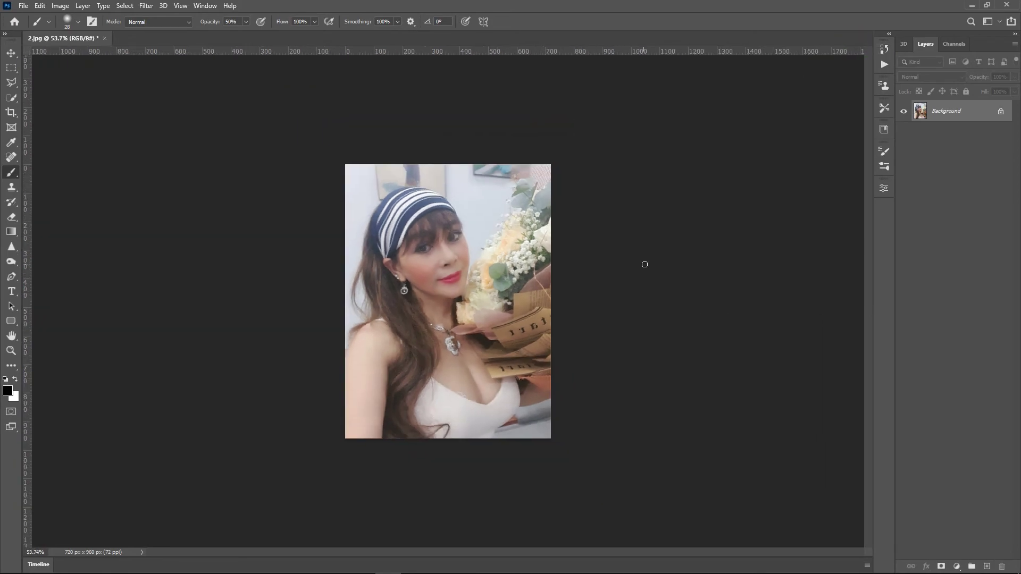
{"action": "scroll", "coordinate": [670, 284], "scroll_direction": "down", "scroll_amount": 2}
{"action": "scroll", "coordinate": [664, 285], "scroll_direction": "up", "scroll_amount": 4}
{"action": "scroll", "coordinate": [665, 285], "scroll_direction": "up", "scroll_amount": 1}
{"action": "scroll", "coordinate": [665, 286], "scroll_direction": "down", "scroll_amount": 1}
{"action": "left_click", "coordinate": [12, 112]}
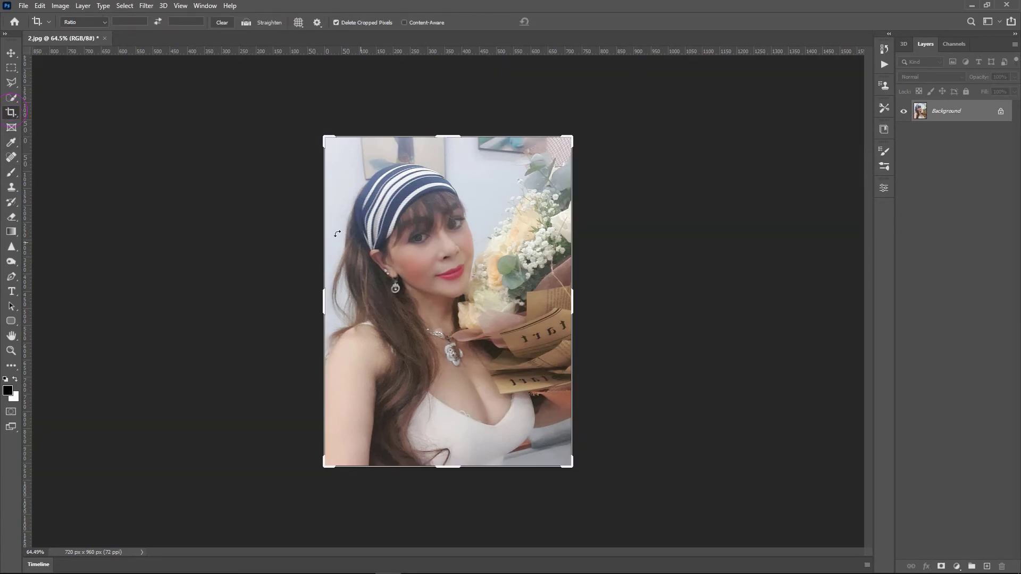
Step: Widen the canvas rightward to 1689 px with white space and paste the retouched portrait as Layer 1
{"action": "left_click_drag", "start_coordinate": [570, 301], "coordinate": [734, 302]}
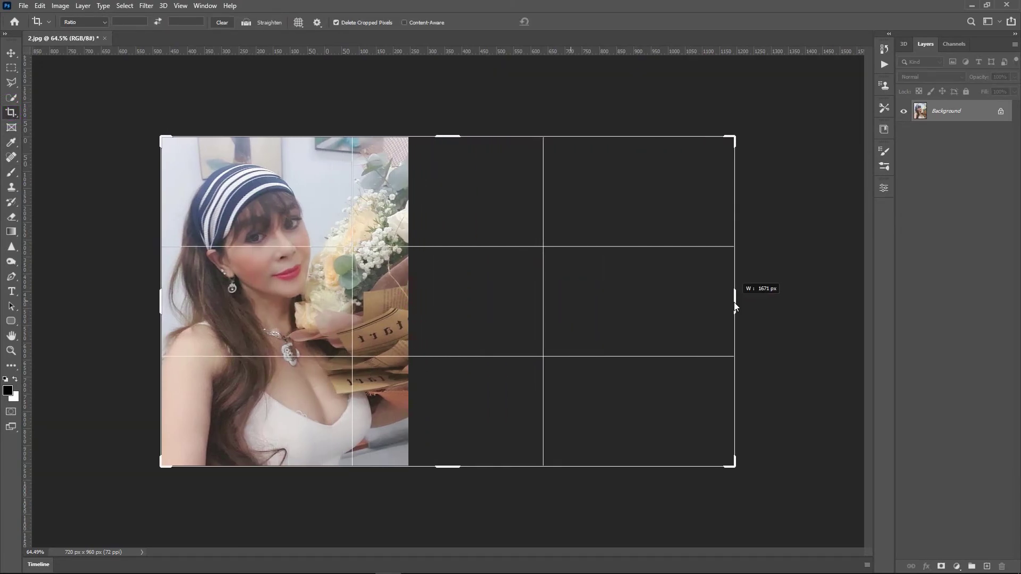
{"action": "left_click_drag", "start_coordinate": [735, 304], "coordinate": [737, 302]}
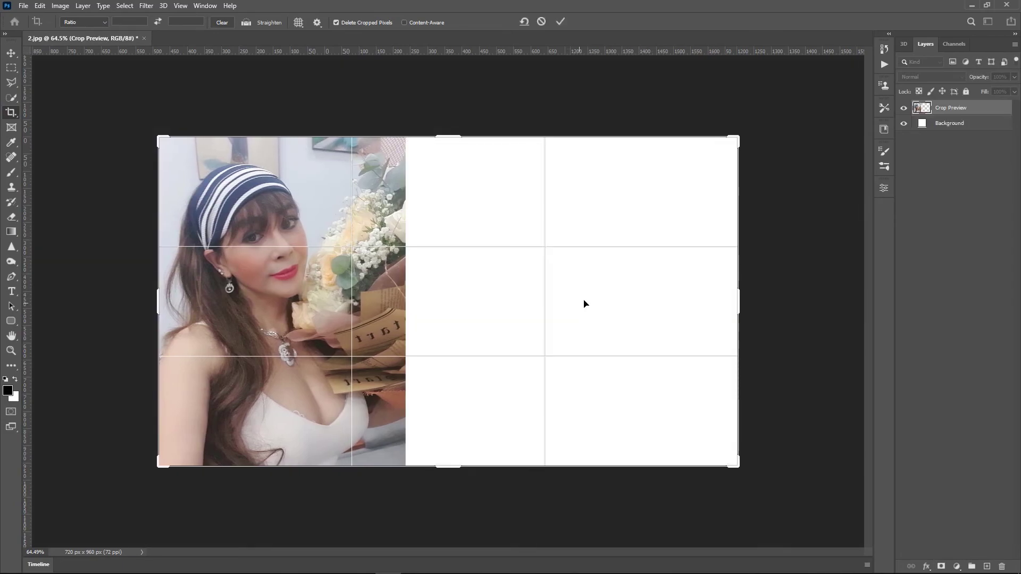
{"action": "left_click", "coordinate": [561, 22]}
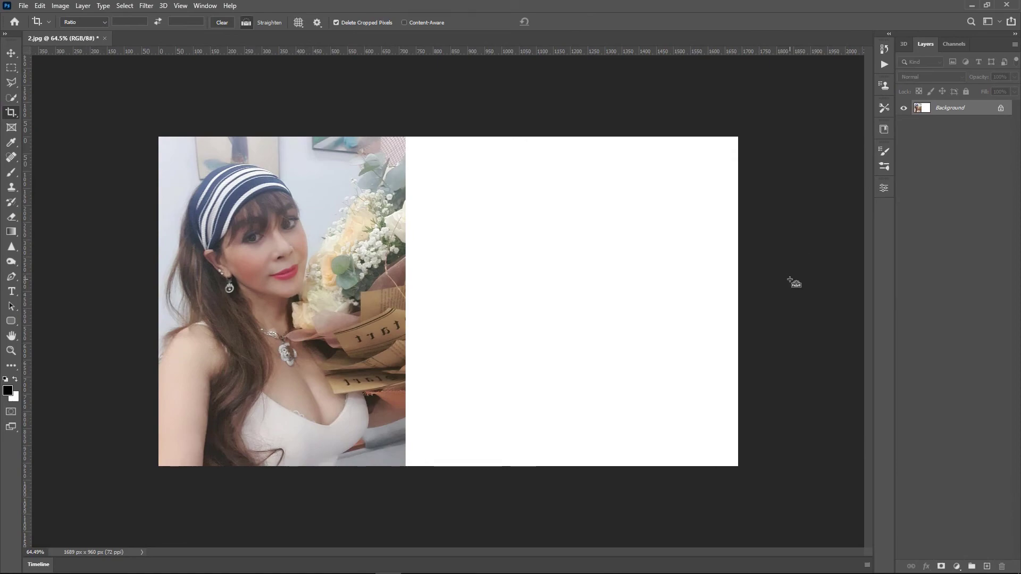
{"action": "key", "text": "ctrl+v"}
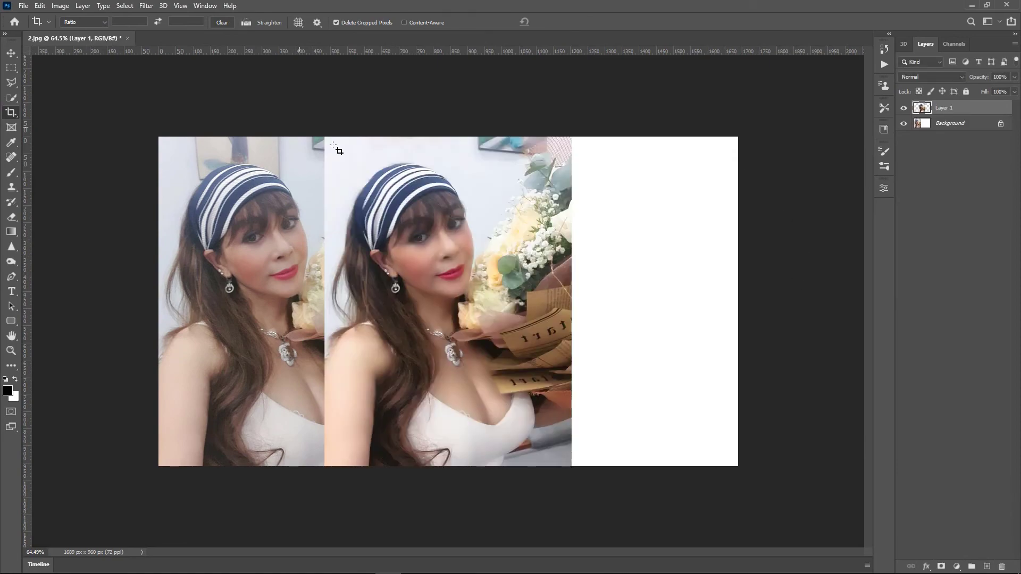
Step: Move Layer 1 so the retouched portrait sits flush beside the original
{"action": "left_click", "coordinate": [8, 54]}
{"action": "mouse_move", "coordinate": [461, 308]}
{"action": "left_mouse_down"}
{"action": "mouse_move", "coordinate": [563, 307]}
{"action": "mouse_move", "coordinate": [534, 305]}
{"action": "mouse_move", "coordinate": [545, 306]}
{"action": "left_mouse_up"}
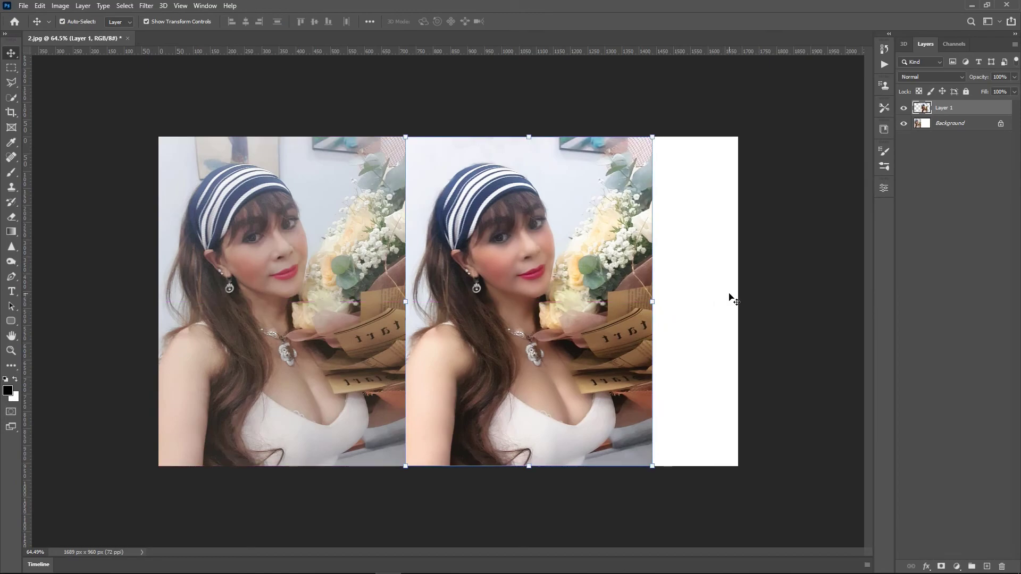